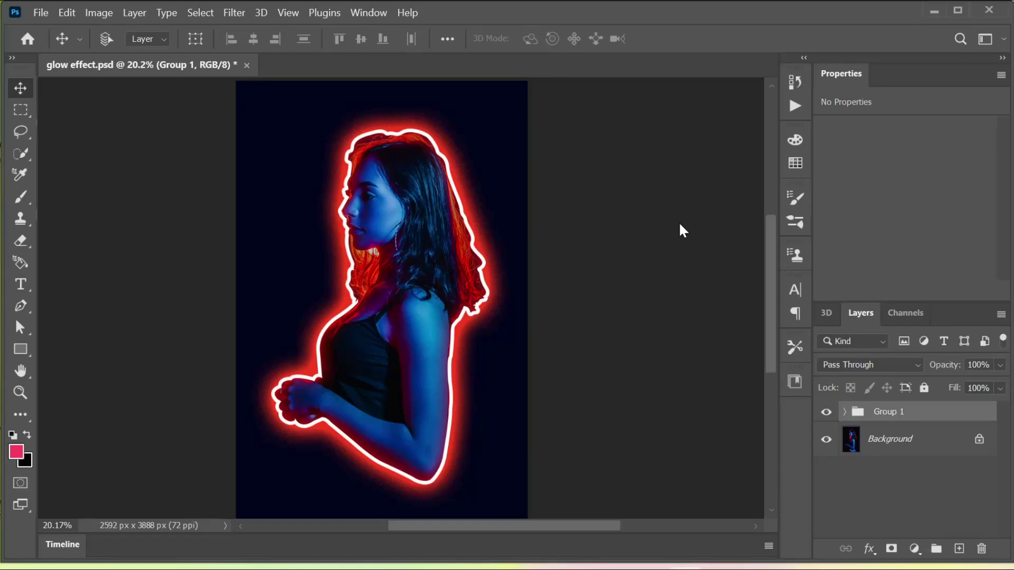
# - Toggle the glow group off and on to compare, then close the document without saving
pyautogui.click(827, 413)
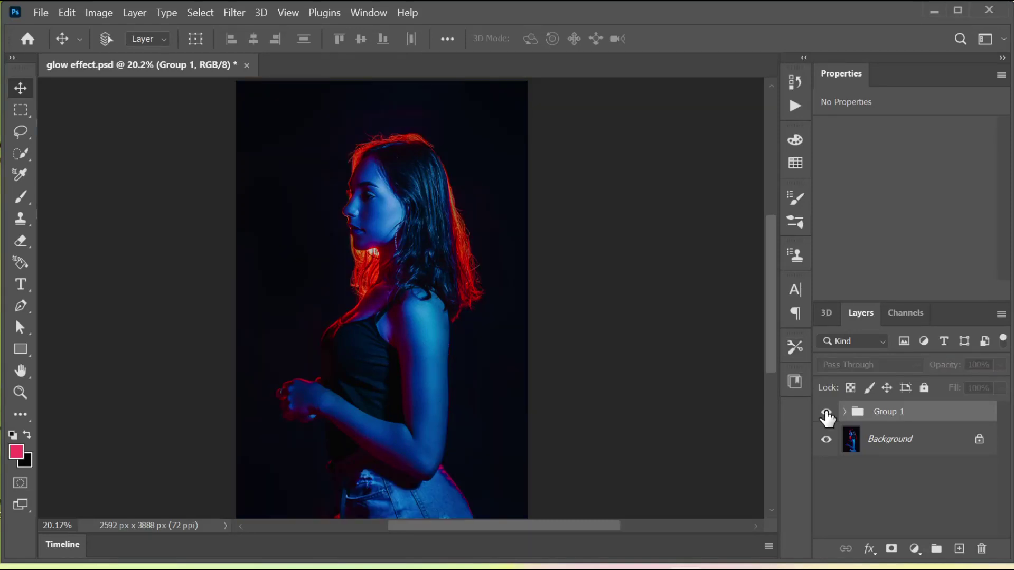
pyautogui.click(826, 413)
pyautogui.click(827, 413)
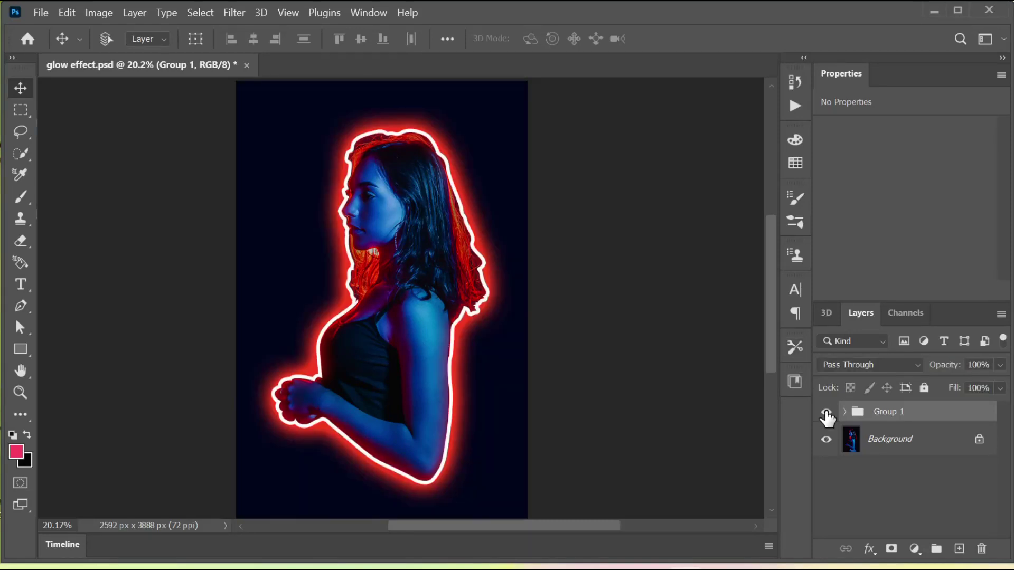
pyautogui.click(247, 65)
pyautogui.click(527, 240)
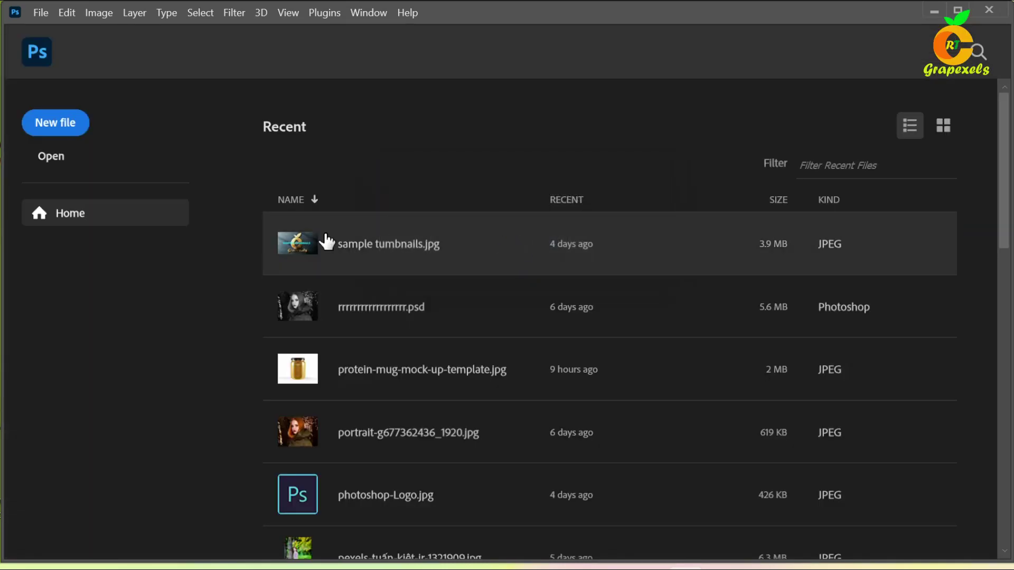
# - Open pexels-marcelo-dias-2010877.jpg from D:\IMAGES\GIRLS-4
pyautogui.click(46, 165)
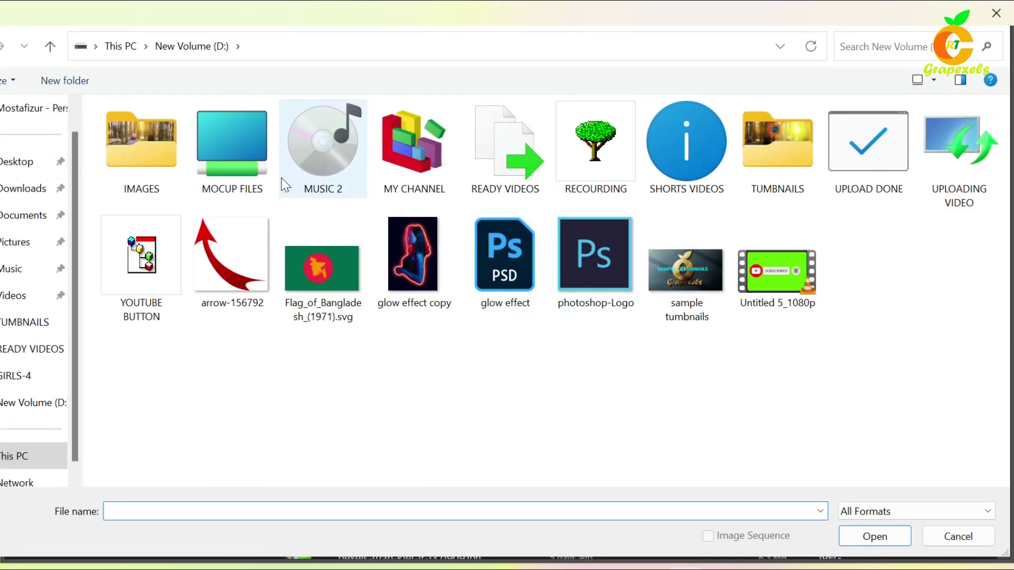
pyautogui.click(170, 149)
pyautogui.doubleClick(168, 144)
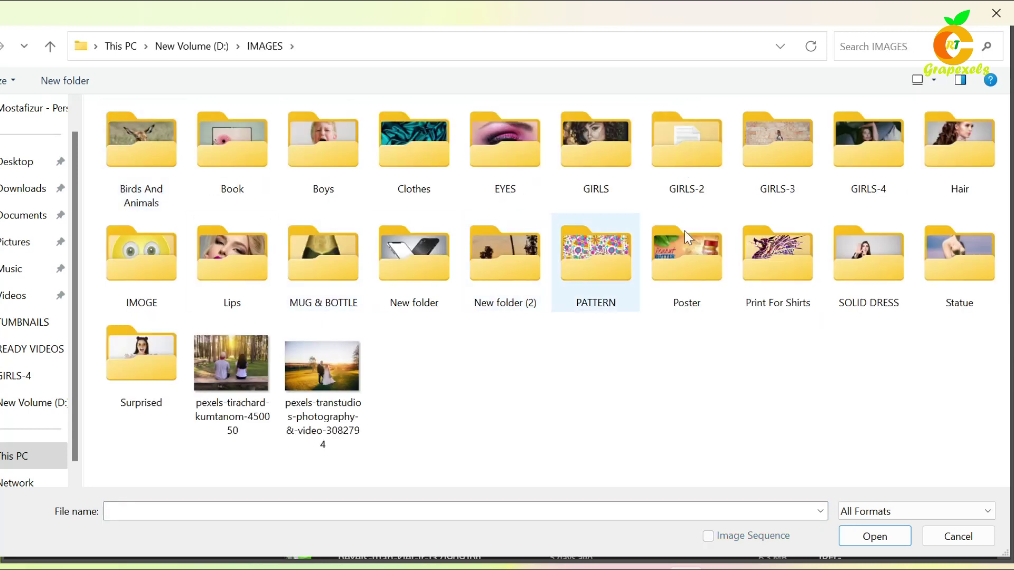
pyautogui.doubleClick(872, 175)
pyautogui.scroll(-5, 255, 317)
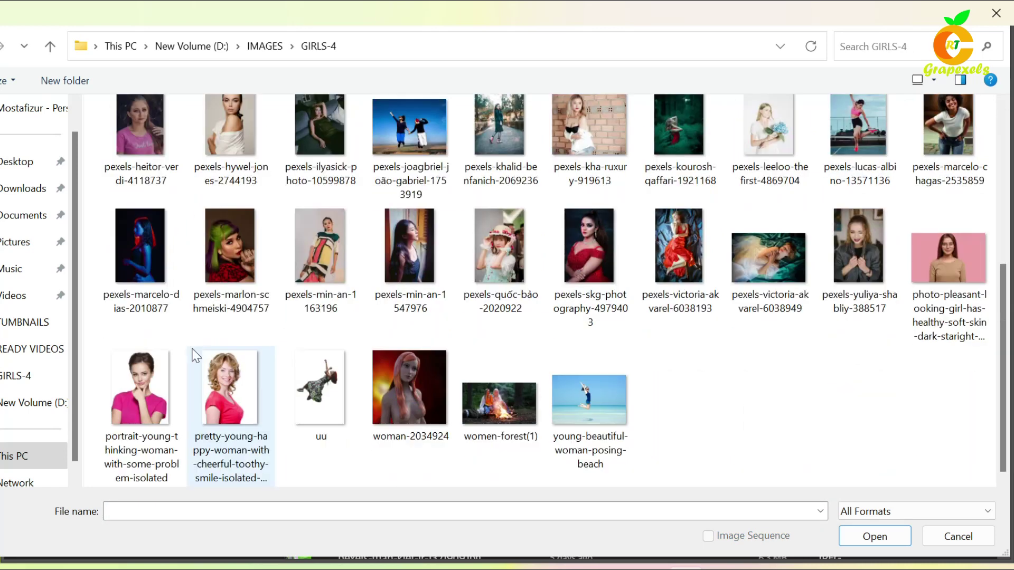
pyautogui.click(154, 261)
pyautogui.click(875, 536)
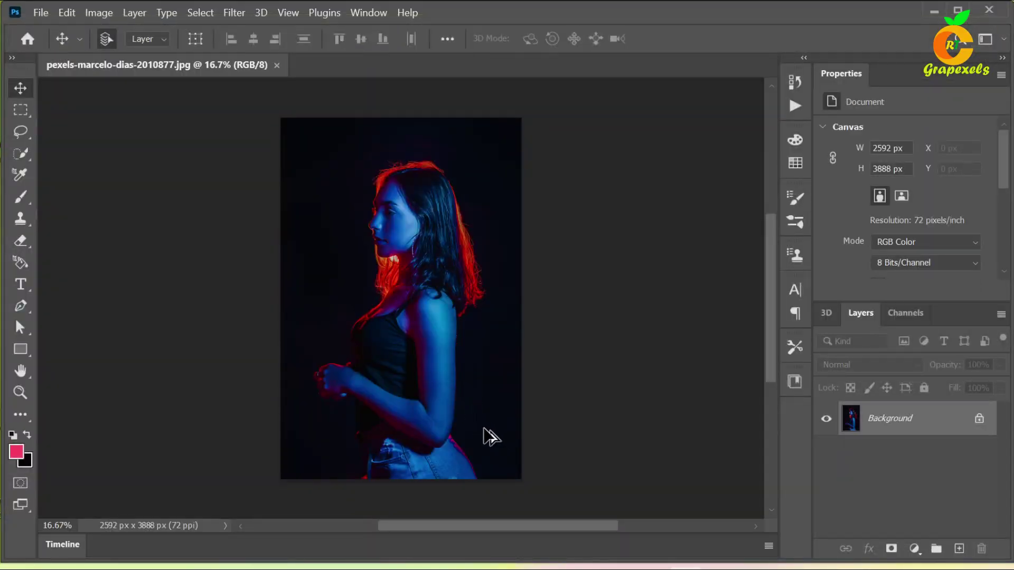
# - Zoom in on the clasped hands and switch the Pen tool to Path mode
pyautogui.scroll(2, 484, 434)
pyautogui.scroll(2, 485, 434)
pyautogui.moveTo(410, 275); pyautogui.dragTo(609, 289)
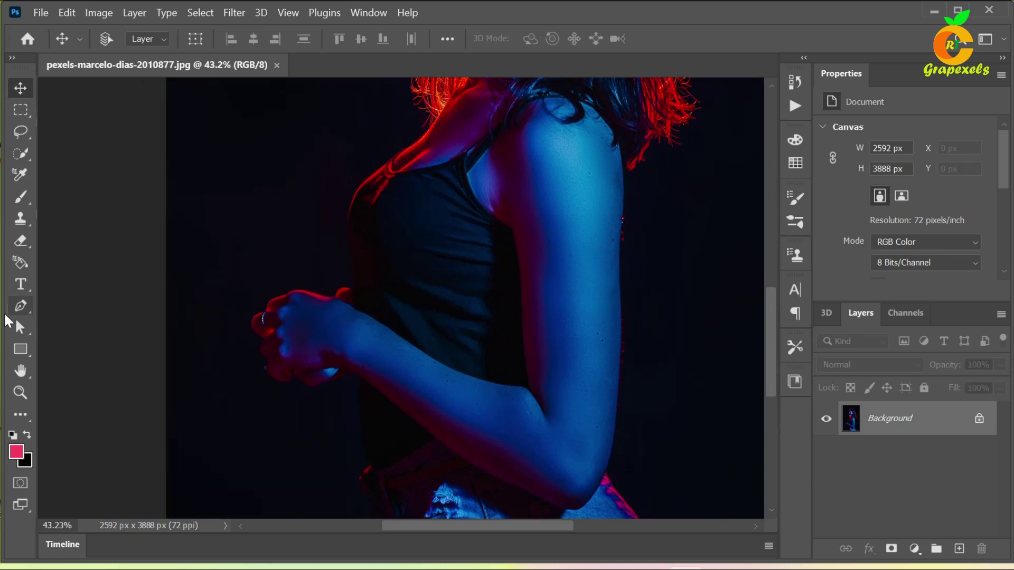
pyautogui.rightClick(18, 302)
pyautogui.click(59, 303)
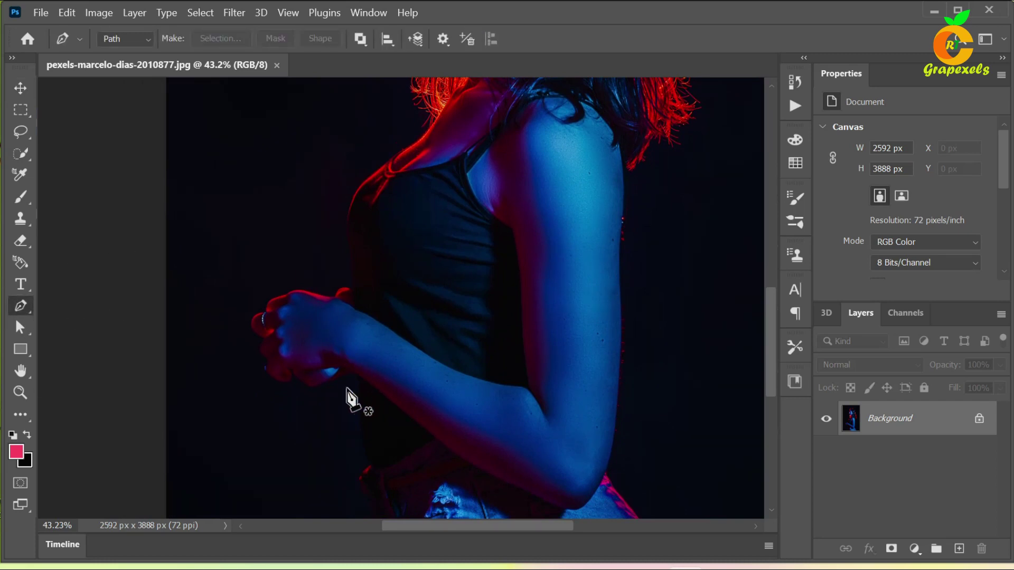
pyautogui.scroll(2, 383, 438)
pyautogui.scroll(3, 387, 432)
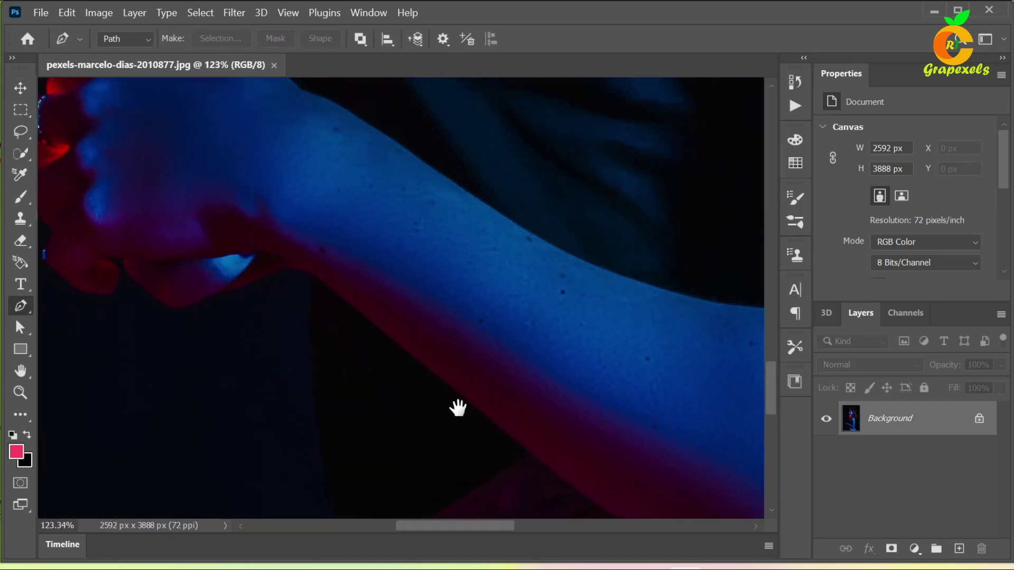
pyautogui.moveTo(460, 409); pyautogui.dragTo(510, 417)
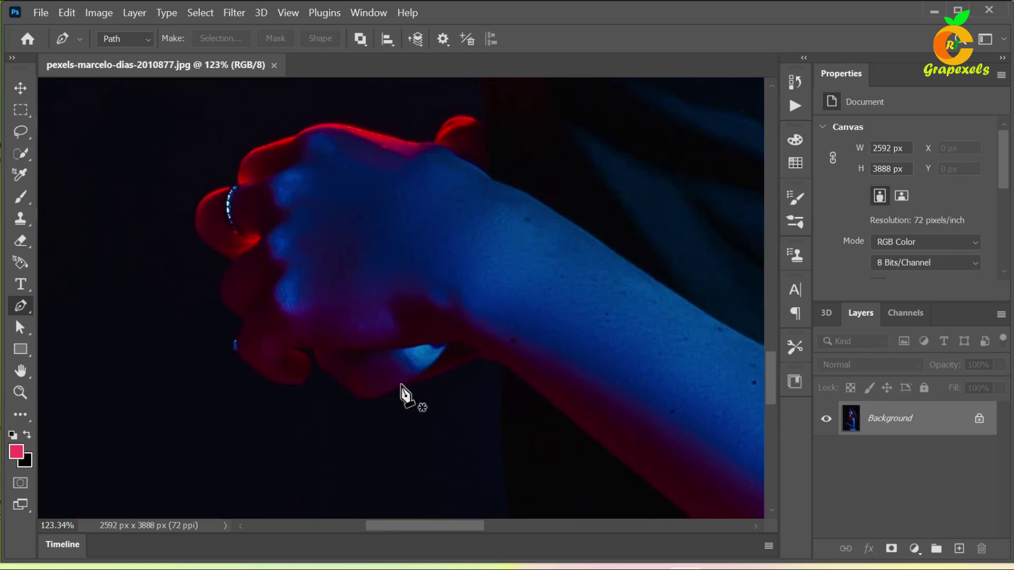
# - Start the path below the hands, with a corner anchor under the wrist
pyautogui.click(313, 354)
pyautogui.moveTo(388, 395)
pyautogui.mouseDown()
pyautogui.moveTo(458, 385)
pyautogui.moveTo(446, 386)
pyautogui.mouseUp()
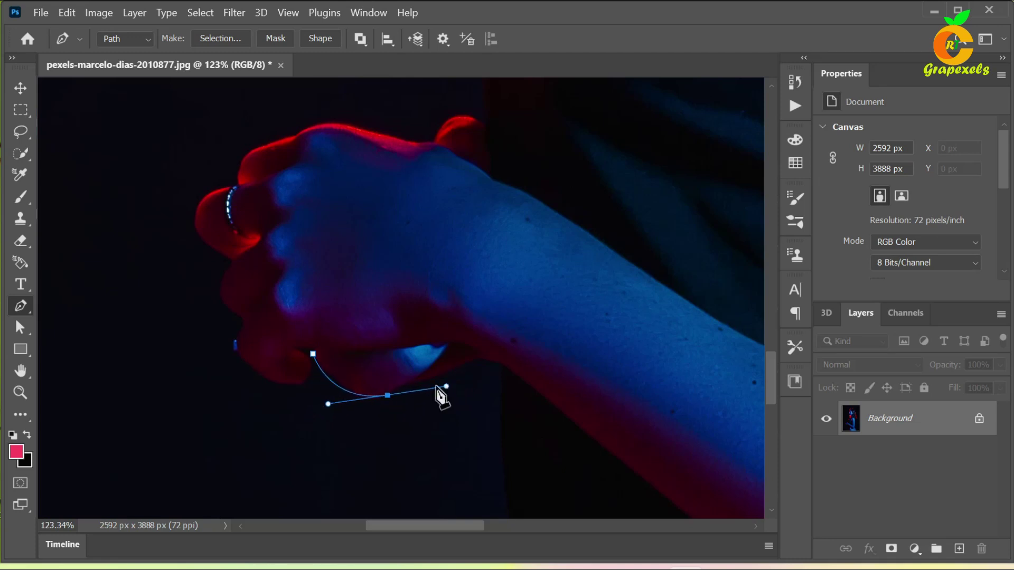
pyautogui.keyDown('alt'); pyautogui.click(386, 395); pyautogui.keyUp('alt')
pyautogui.hotkey('ctrl', 'z')
pyautogui.keyDown('alt'); pyautogui.click(388, 396); pyautogui.keyUp('alt')
pyautogui.moveTo(502, 367); pyautogui.dragTo(535, 384)
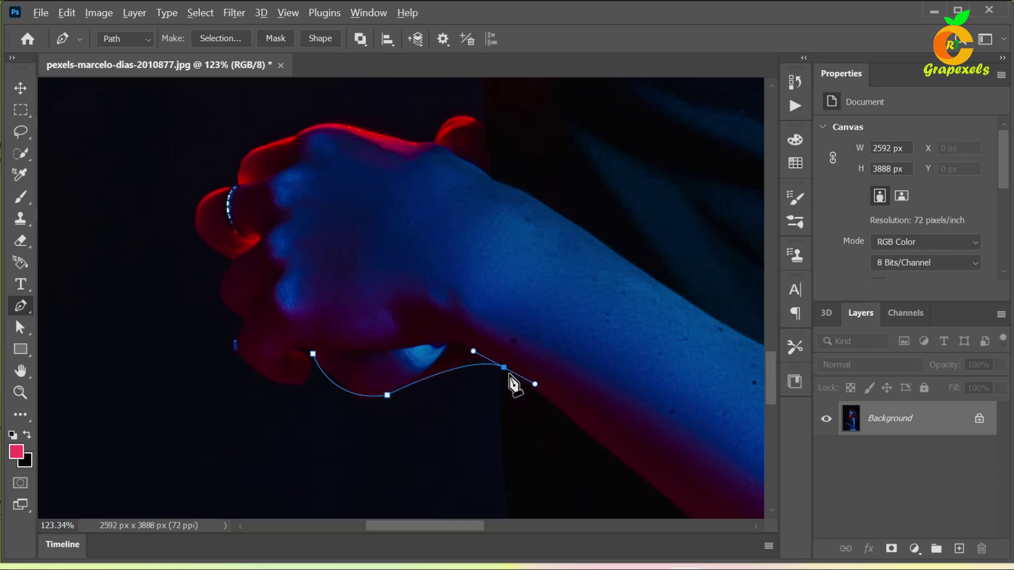
# - Continue the path along the forearm's underside to beneath the elbow
pyautogui.moveTo(581, 441)
pyautogui.mouseDown()
pyautogui.moveTo(446, 295)
pyautogui.moveTo(332, 248)
pyautogui.mouseUp()
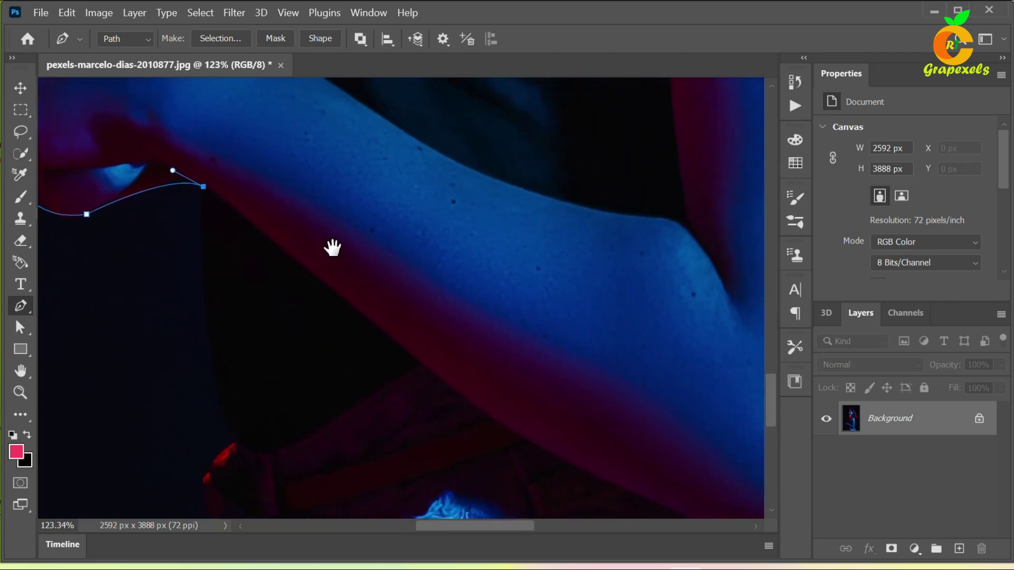
pyautogui.moveTo(472, 430); pyautogui.dragTo(517, 442)
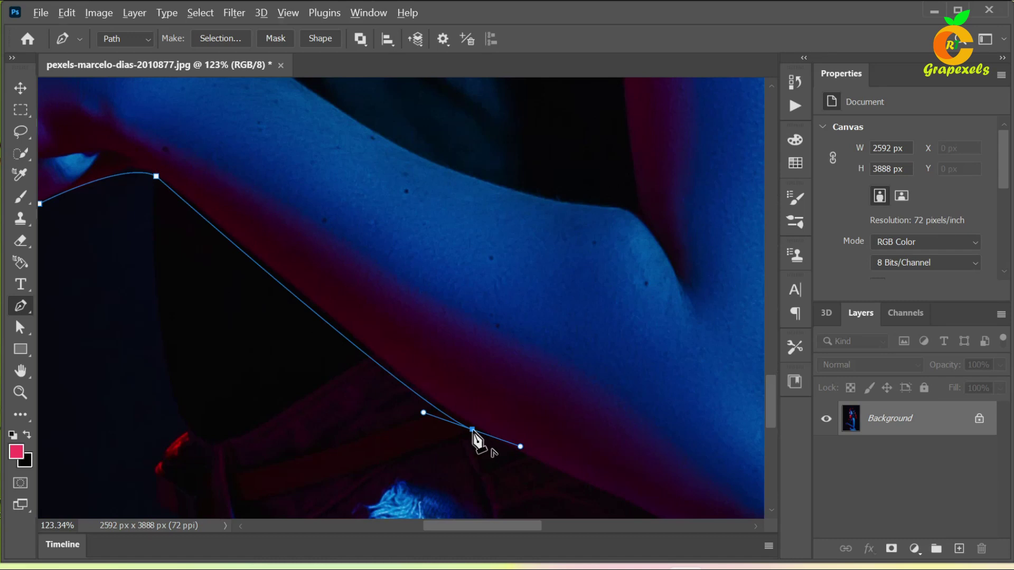
pyautogui.moveTo(476, 443); pyautogui.dragTo(381, 316)
pyautogui.moveTo(570, 479); pyautogui.dragTo(375, 342)
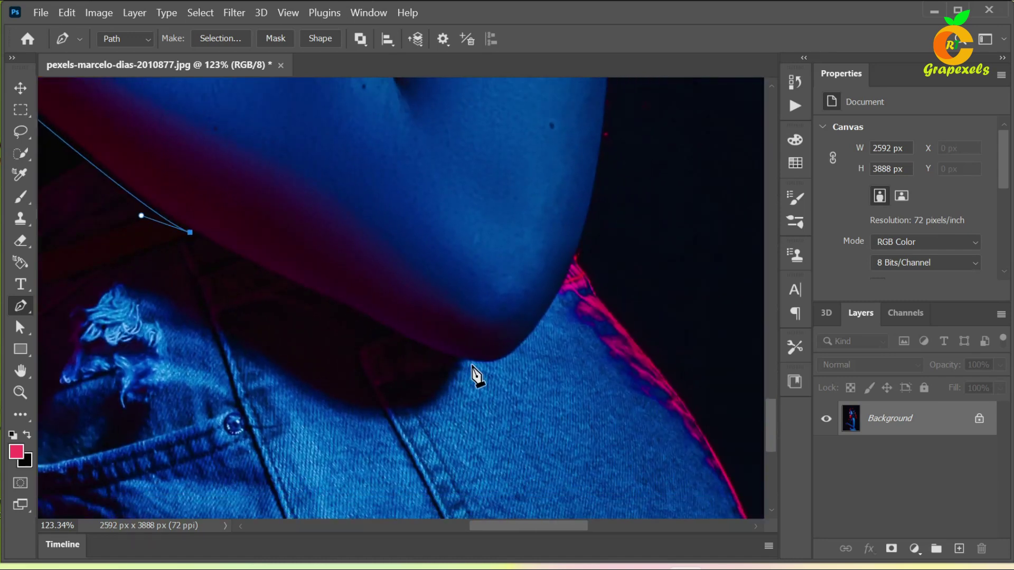
pyautogui.moveTo(445, 353); pyautogui.dragTo(468, 361)
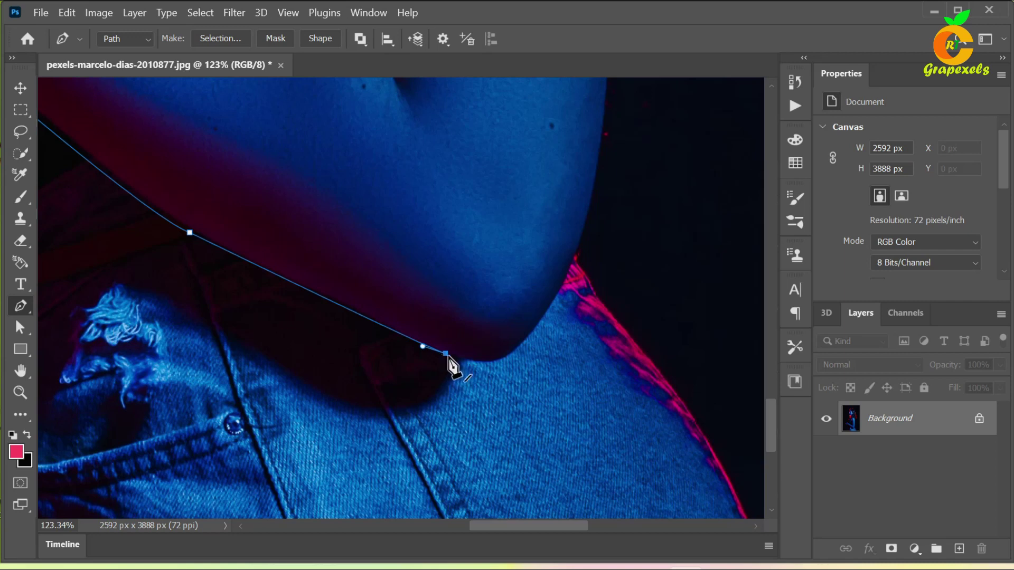
# - Add a corner anchor up the back of the upper arm
pyautogui.moveTo(507, 394)
pyautogui.mouseDown()
pyautogui.moveTo(378, 341)
pyautogui.moveTo(414, 206)
pyautogui.moveTo(418, 223)
pyautogui.mouseUp()
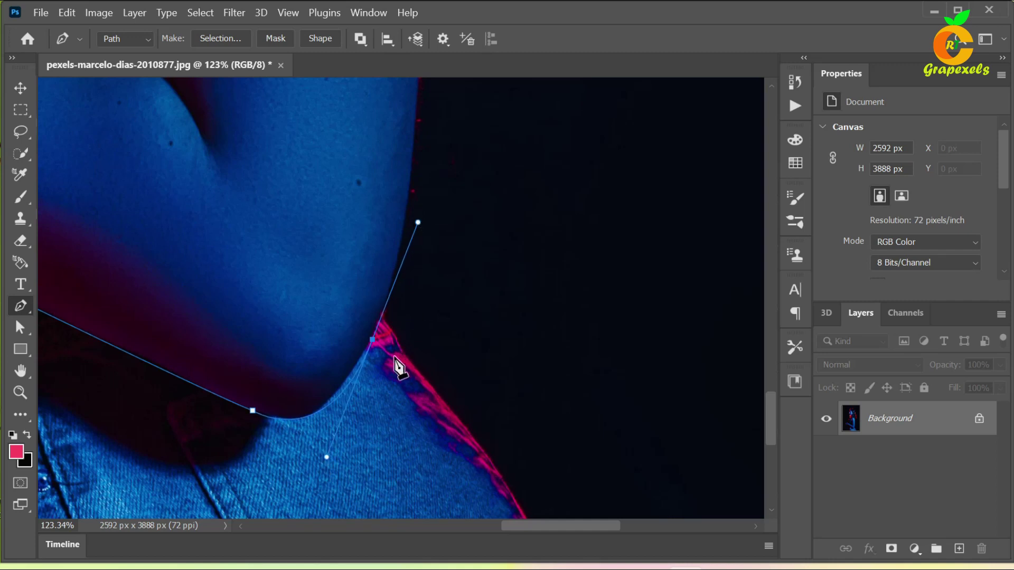
pyautogui.moveTo(547, 434); pyautogui.dragTo(498, 568)
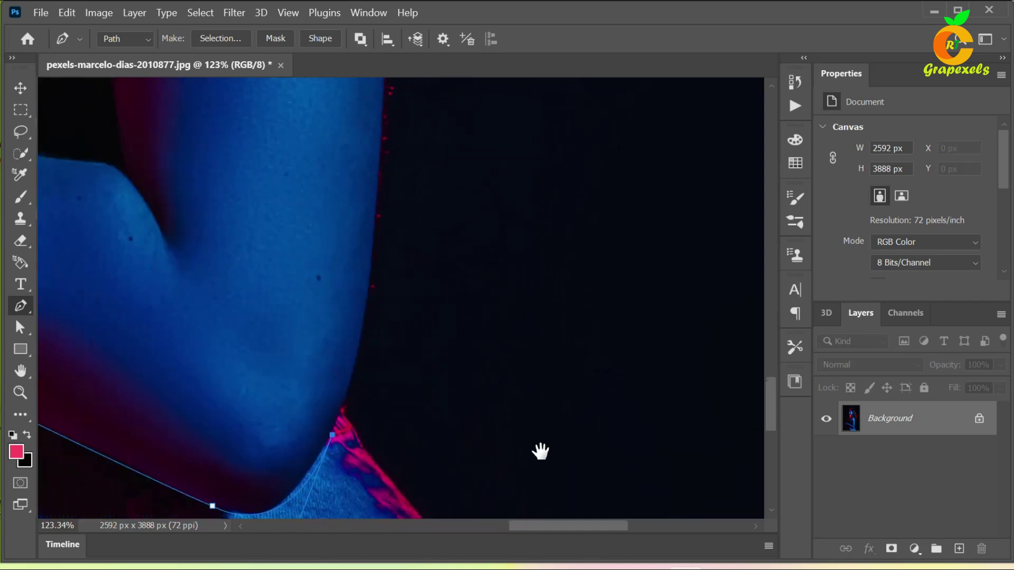
pyautogui.moveTo(370, 233); pyautogui.dragTo(364, 153)
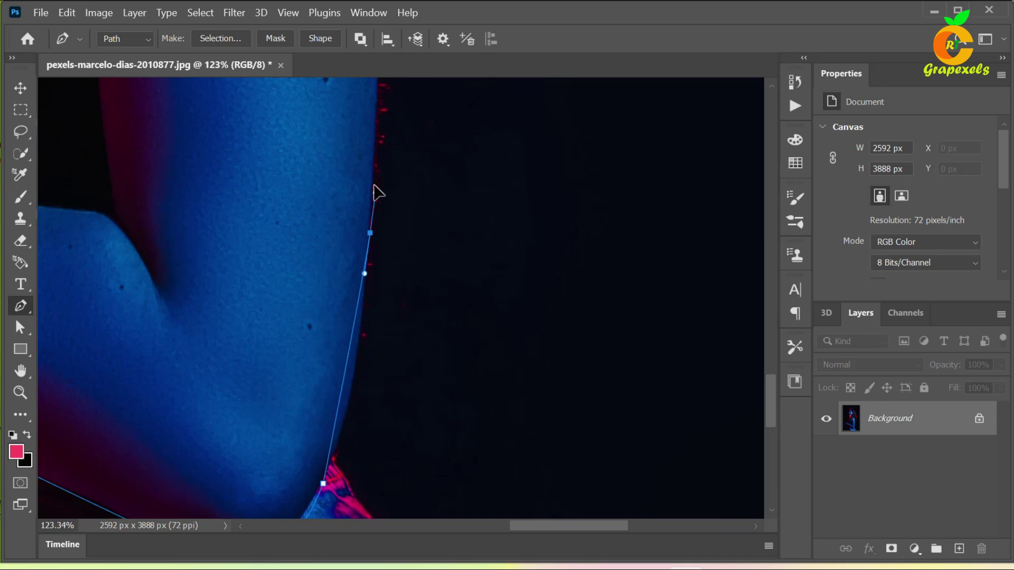
pyautogui.press('alt')
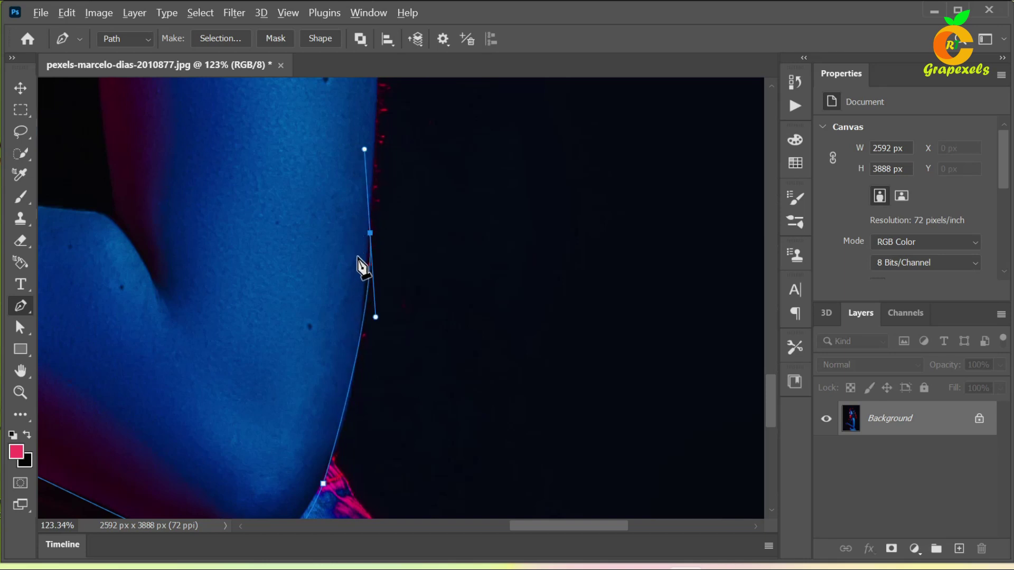
pyautogui.keyDown('alt'); pyautogui.click(370, 234); pyautogui.keyUp('alt')
pyautogui.scroll(3, 706, 229)
# - Extend the path from the neck onto the red hair edge and hair ends
pyautogui.hotkey('alt', 'F9')
pyautogui.click(743, 78)
pyautogui.moveTo(401, 297); pyautogui.dragTo(454, 306)
pyautogui.click(494, 302)
pyautogui.click(476, 263)
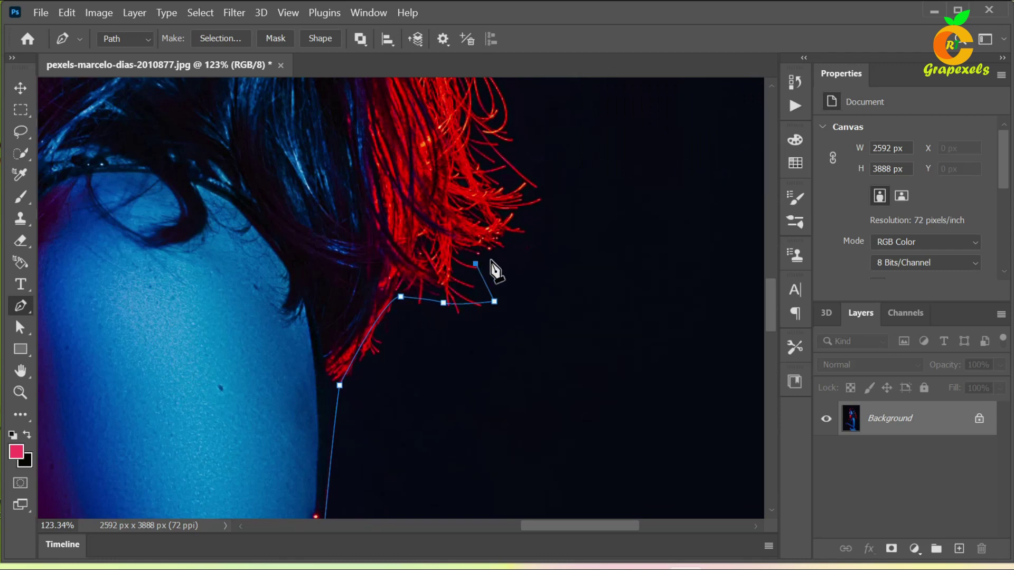
pyautogui.click(529, 230)
pyautogui.moveTo(546, 173); pyautogui.dragTo(517, 107)
# - Trace the path further up the outer hair edge
pyautogui.moveTo(657, 208)
pyautogui.mouseDown()
pyautogui.moveTo(611, 410)
pyautogui.moveTo(615, 467)
pyautogui.mouseUp()
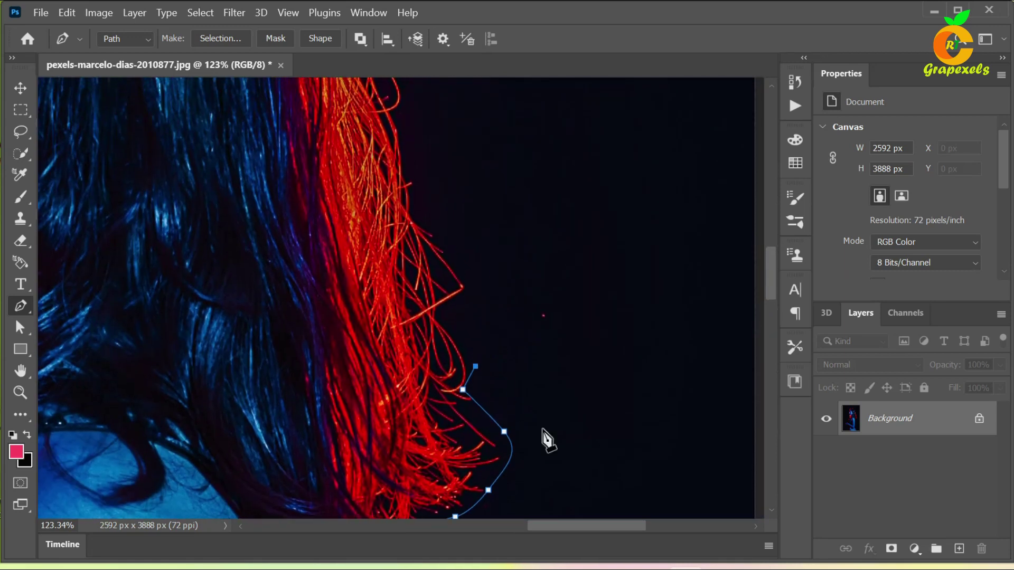
pyautogui.click(446, 319)
pyautogui.click(474, 276)
pyautogui.click(449, 228)
pyautogui.click(414, 187)
pyautogui.click(409, 146)
# - Continue anchors up the hair edge toward the top of the head
pyautogui.moveTo(593, 180); pyautogui.dragTo(612, 484)
pyautogui.click(412, 399)
pyautogui.moveTo(401, 327); pyautogui.dragTo(390, 310)
pyautogui.click(369, 269)
pyautogui.click(395, 265)
pyautogui.click(337, 224)
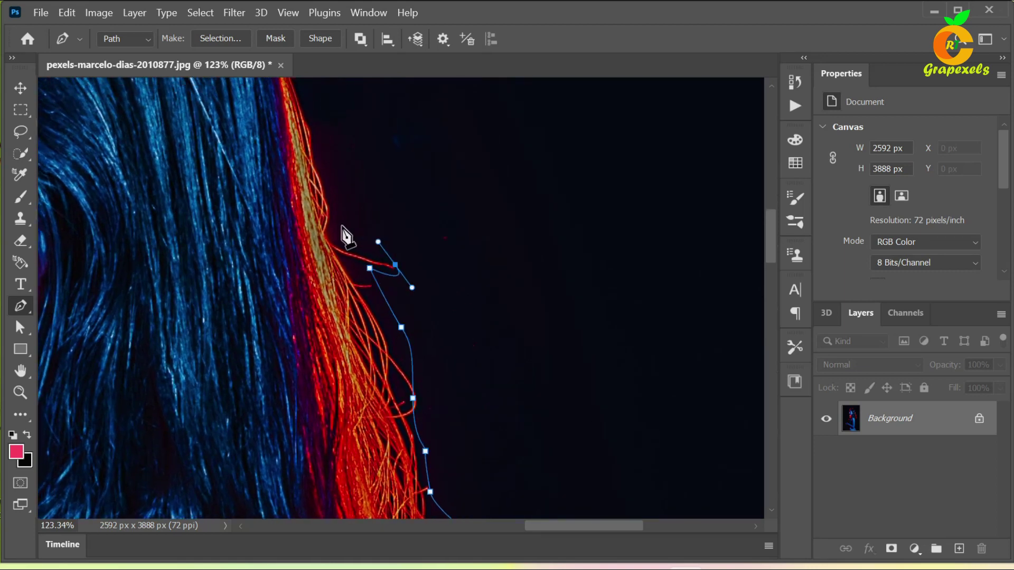
pyautogui.moveTo(330, 182); pyautogui.dragTo(330, 160)
pyautogui.moveTo(534, 400); pyautogui.dragTo(542, 444)
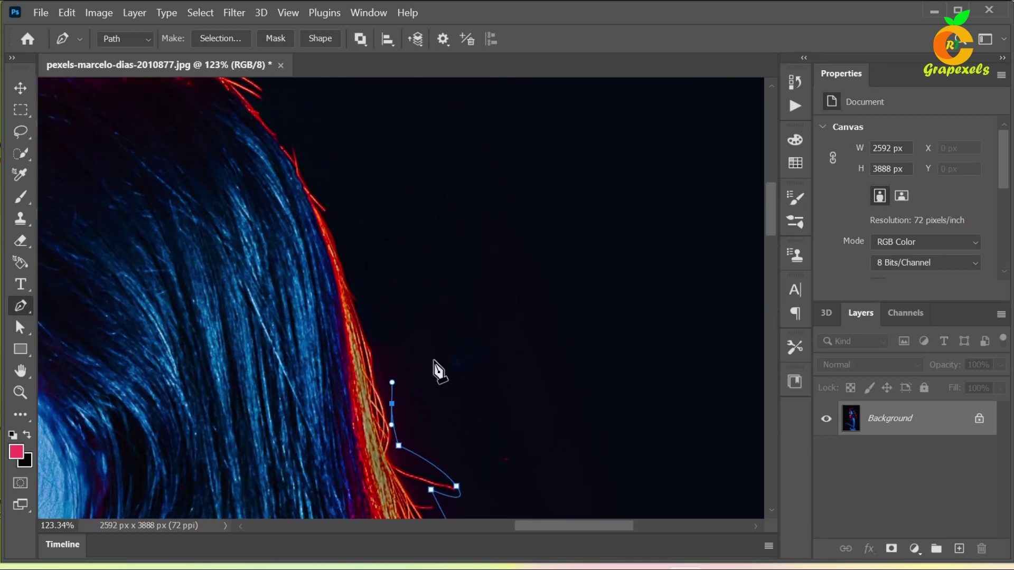
pyautogui.click(348, 263)
pyautogui.click(325, 191)
pyautogui.moveTo(306, 144); pyautogui.dragTo(305, 135)
# - Trace the path over the crown and left across the hair top to its tip
pyautogui.moveTo(494, 274); pyautogui.dragTo(619, 468)
pyautogui.click(404, 315)
pyautogui.click(379, 267)
pyautogui.moveTo(323, 224); pyautogui.dragTo(318, 218)
pyautogui.click(286, 197)
pyautogui.click(213, 199)
pyautogui.moveTo(166, 197); pyautogui.dragTo(150, 196)
pyautogui.click(106, 217)
pyautogui.moveTo(69, 203); pyautogui.dragTo(53, 178)
# - Continue along the hair top on the far side and down its front edge
pyautogui.moveTo(102, 255)
pyautogui.mouseDown()
pyautogui.moveTo(591, 314)
pyautogui.moveTo(713, 305)
pyautogui.moveTo(505, 310)
pyautogui.mouseUp()
pyautogui.moveTo(616, 296); pyautogui.dragTo(549, 294)
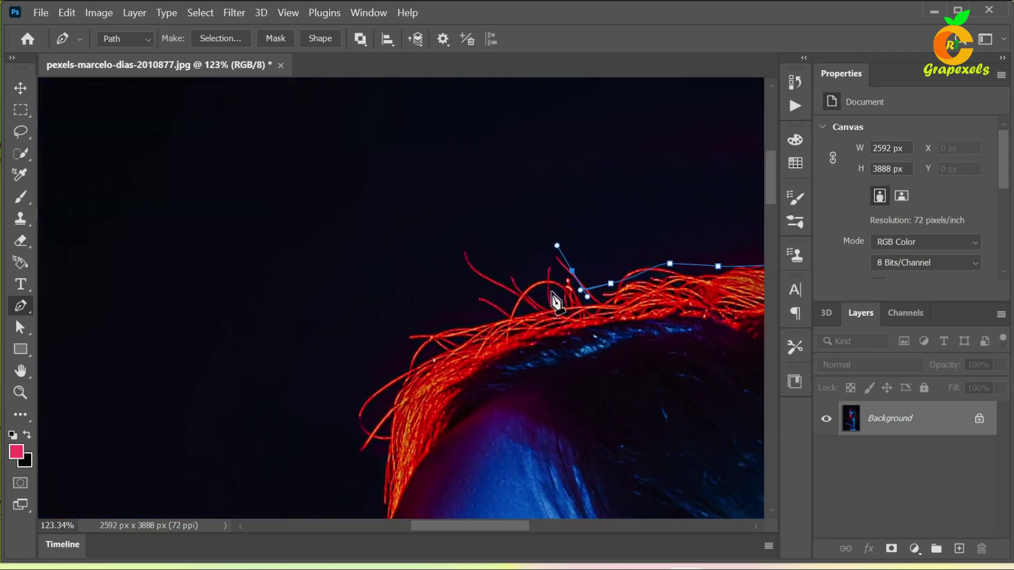
pyautogui.click(560, 269)
pyautogui.click(531, 277)
pyautogui.moveTo(493, 265); pyautogui.dragTo(489, 260)
pyautogui.click(453, 251)
pyautogui.click(464, 289)
pyautogui.click(485, 313)
pyautogui.moveTo(420, 313); pyautogui.dragTo(406, 316)
pyautogui.moveTo(400, 358)
pyautogui.mouseDown()
pyautogui.moveTo(365, 395)
pyautogui.moveTo(367, 446)
pyautogui.mouseUp()
# - Curve the path down the hairline, forehead and brow to below the eyelashes
pyautogui.moveTo(397, 396); pyautogui.dragTo(402, 154)
pyautogui.moveTo(401, 280); pyautogui.dragTo(404, 258)
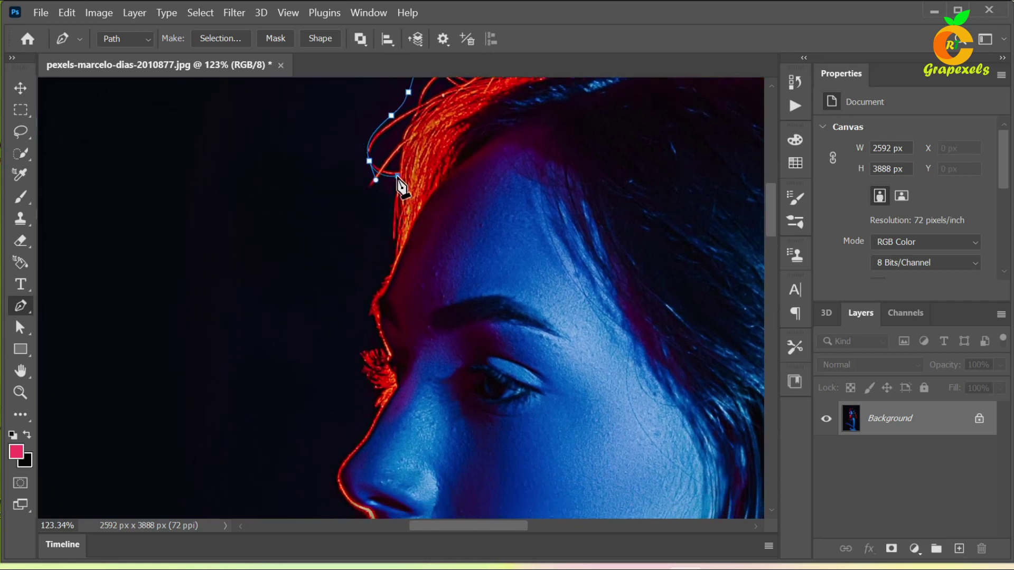
pyautogui.moveTo(388, 267); pyautogui.dragTo(376, 281)
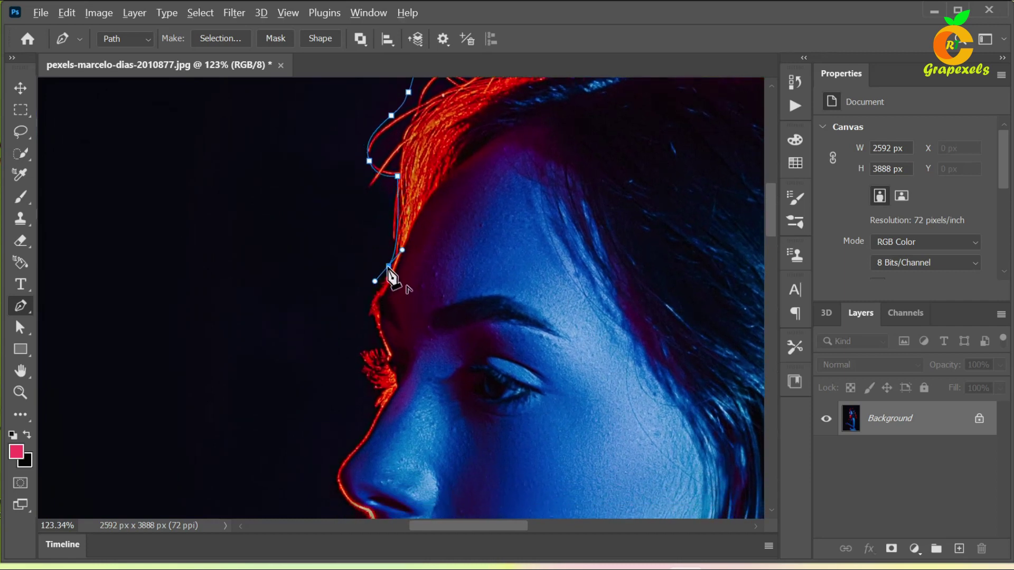
pyautogui.moveTo(526, 347); pyautogui.dragTo(572, 253)
pyautogui.moveTo(395, 237); pyautogui.dragTo(418, 258)
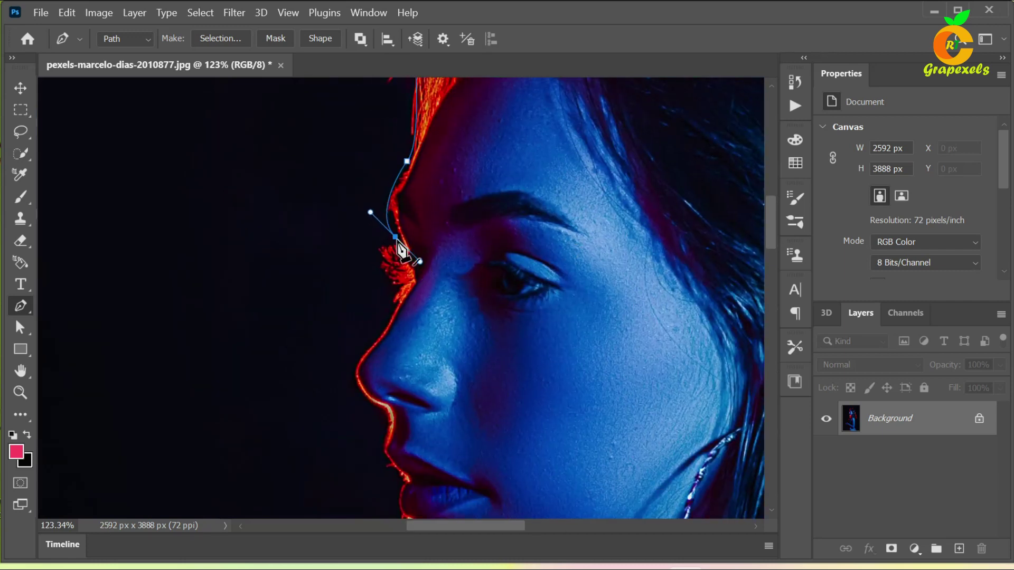
pyautogui.moveTo(376, 275); pyautogui.dragTo(387, 290)
pyautogui.click(391, 290)
# - Trace the nose, lips and jaw, making corner anchors at the nose and lips
pyautogui.moveTo(347, 376); pyautogui.dragTo(310, 418)
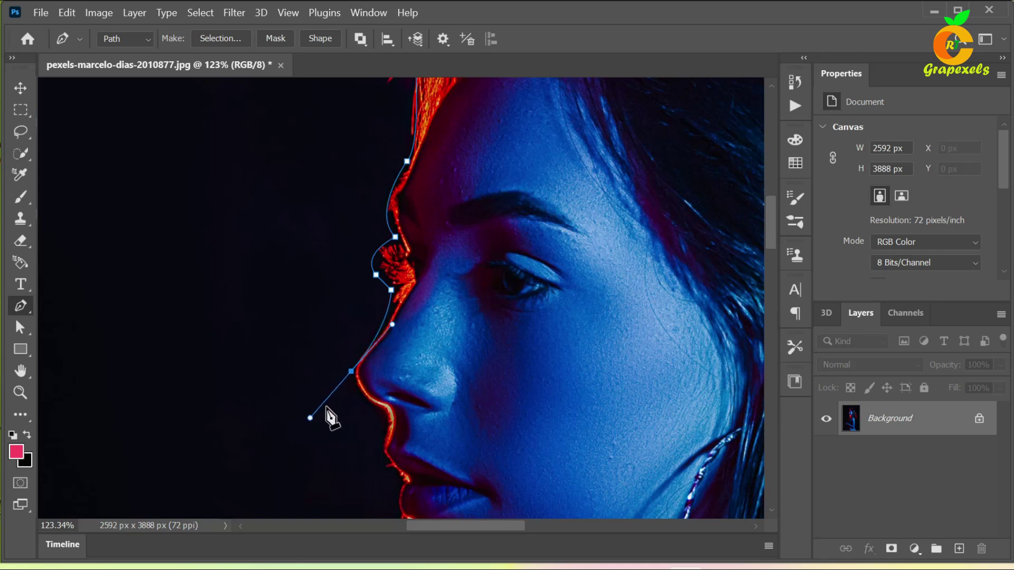
pyautogui.keyDown('alt'); pyautogui.click(352, 372); pyautogui.keyUp('alt')
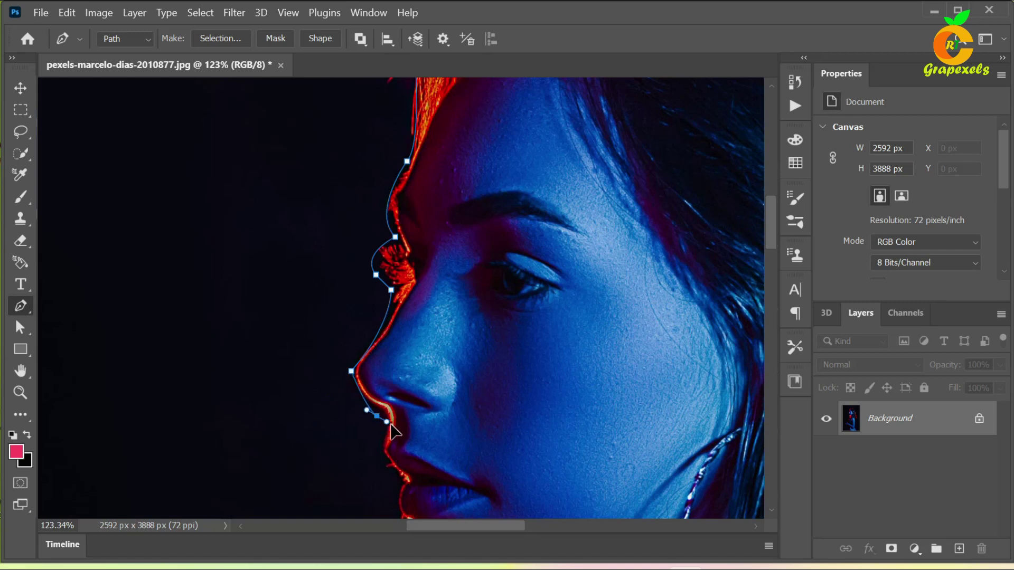
pyautogui.moveTo(389, 424); pyautogui.dragTo(399, 437)
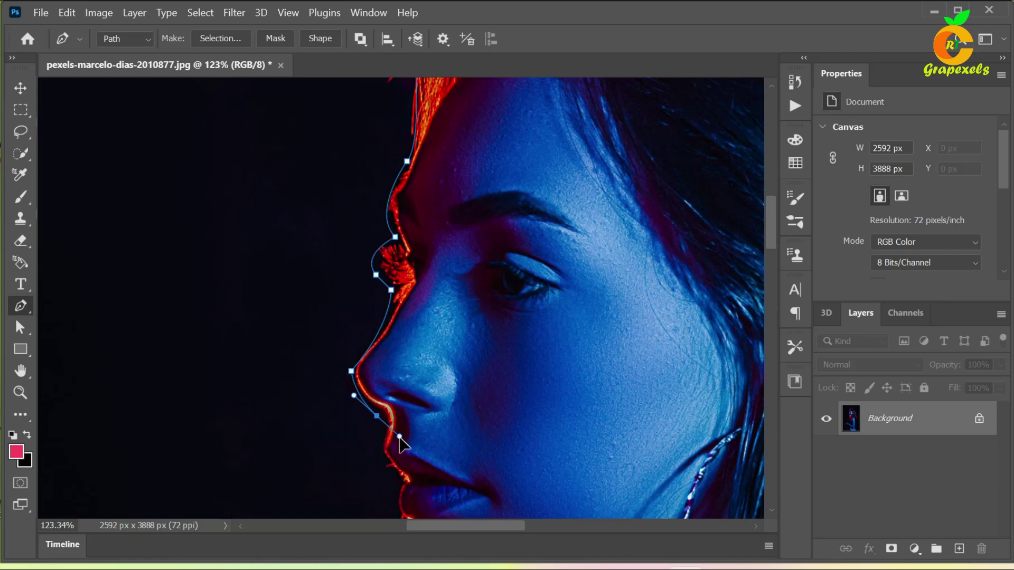
pyautogui.keyDown('alt'); pyautogui.click(377, 417); pyautogui.keyUp('alt')
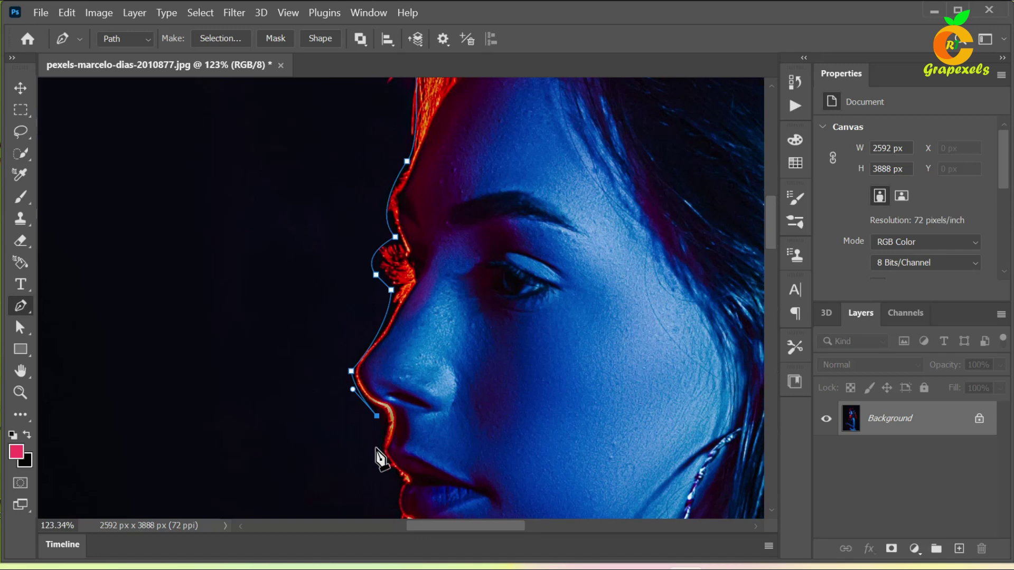
pyautogui.moveTo(376, 448); pyautogui.dragTo(363, 456)
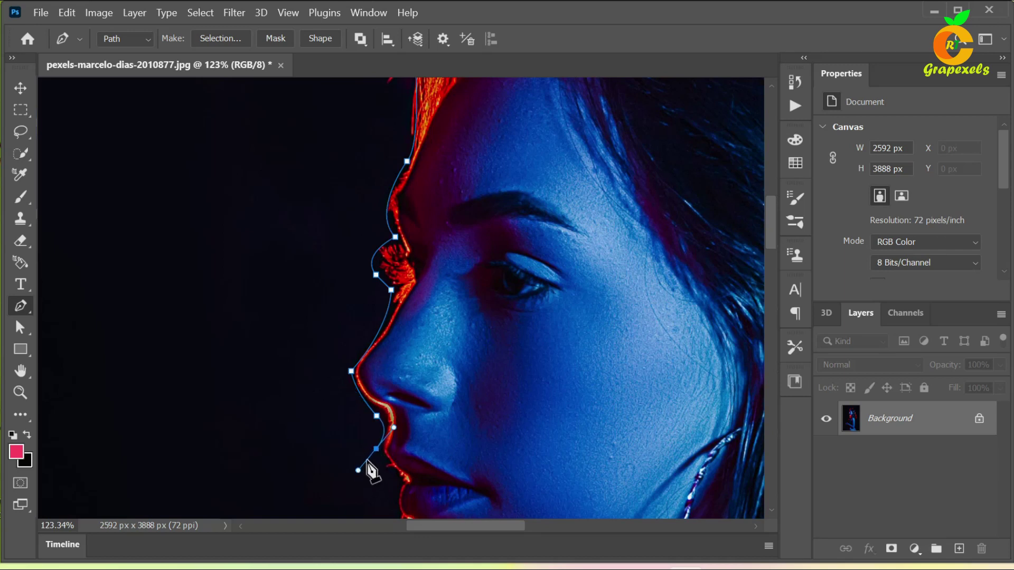
pyautogui.keyDown('alt'); pyautogui.click(376, 449); pyautogui.keyUp('alt')
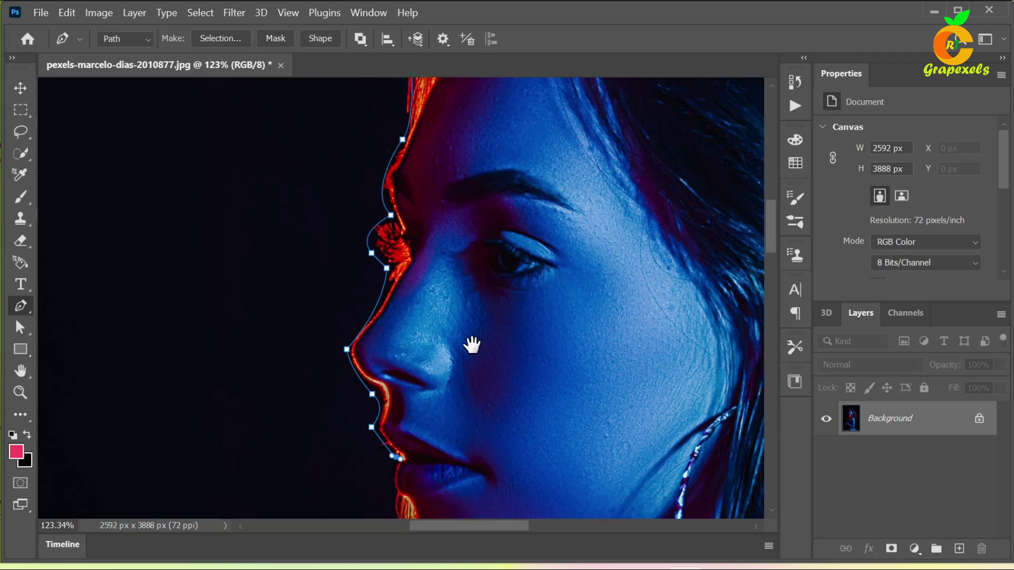
pyautogui.moveTo(497, 471); pyautogui.dragTo(453, 276)
pyautogui.moveTo(356, 342); pyautogui.dragTo(366, 358)
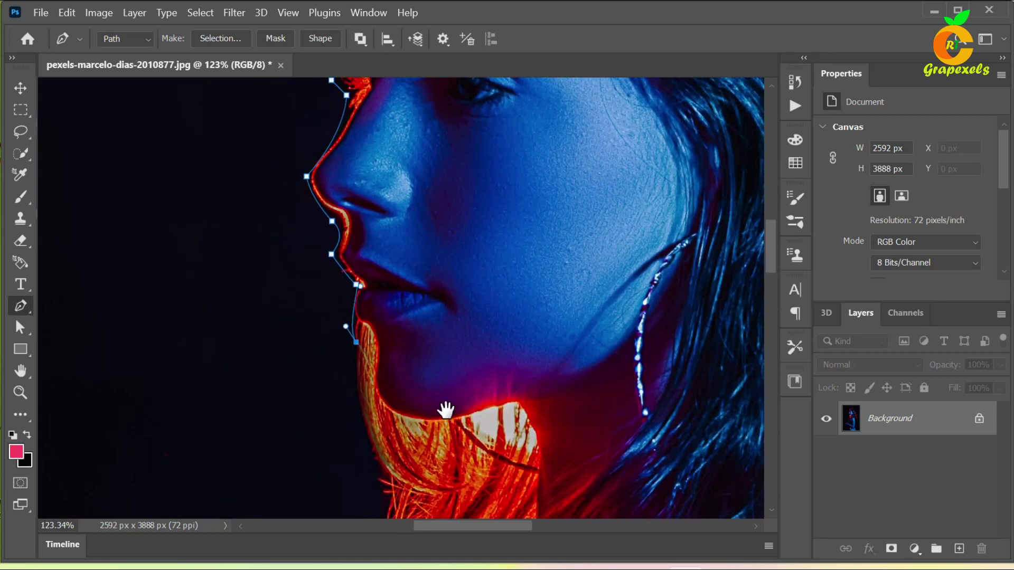
pyautogui.moveTo(448, 407); pyautogui.dragTo(453, 247)
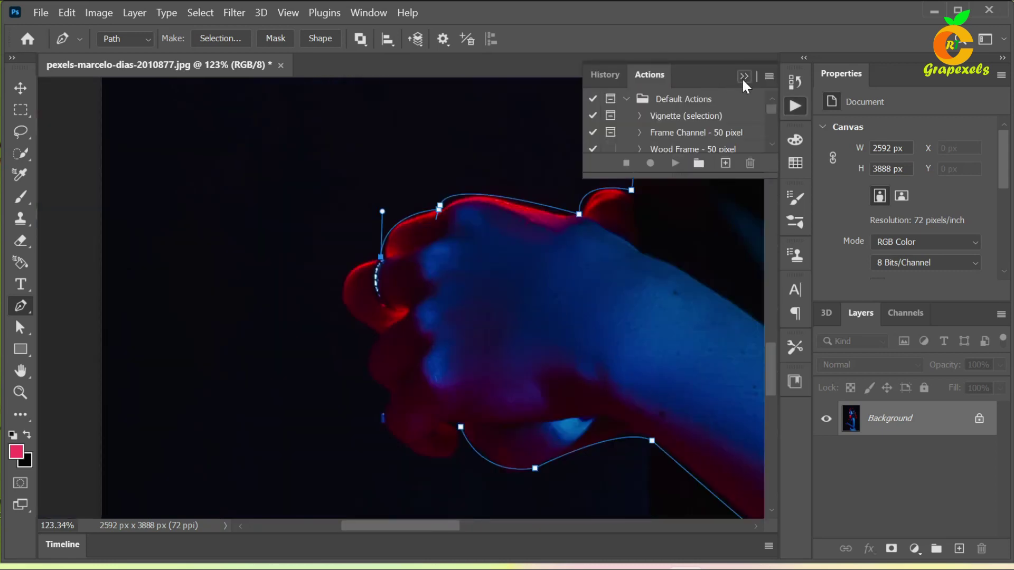
pyautogui.click(744, 77)
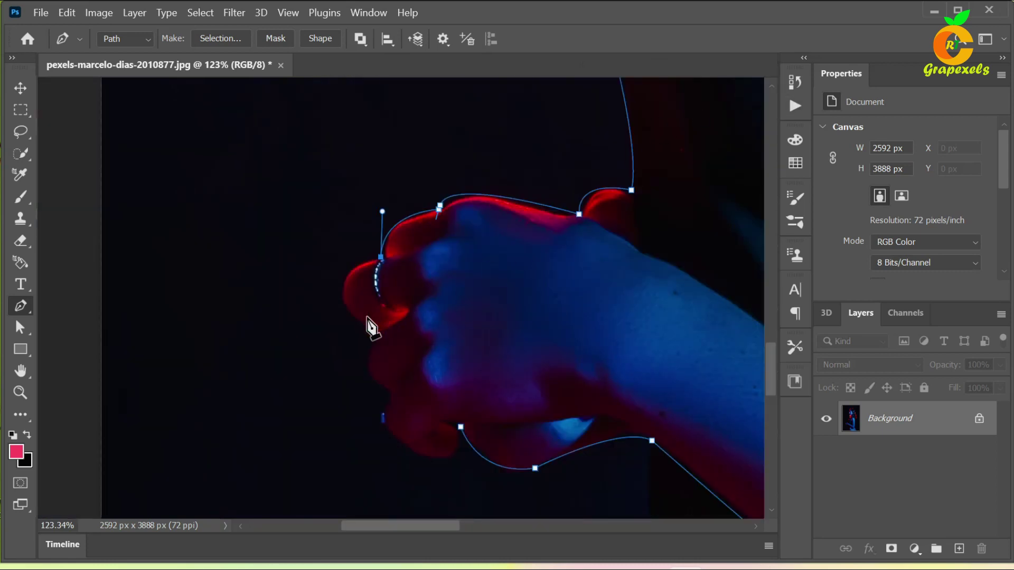
# - Trace around the knuckles, fingers and under the hand, closing the path
pyautogui.moveTo(364, 328); pyautogui.dragTo(431, 377)
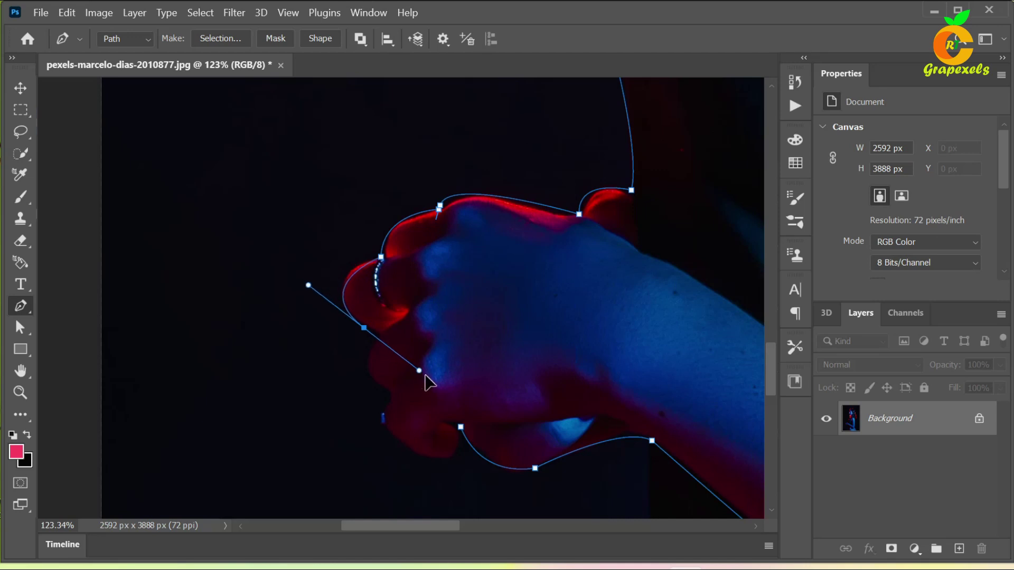
pyautogui.keyDown('alt'); pyautogui.click(364, 327); pyautogui.keyUp('alt')
pyautogui.click(378, 338)
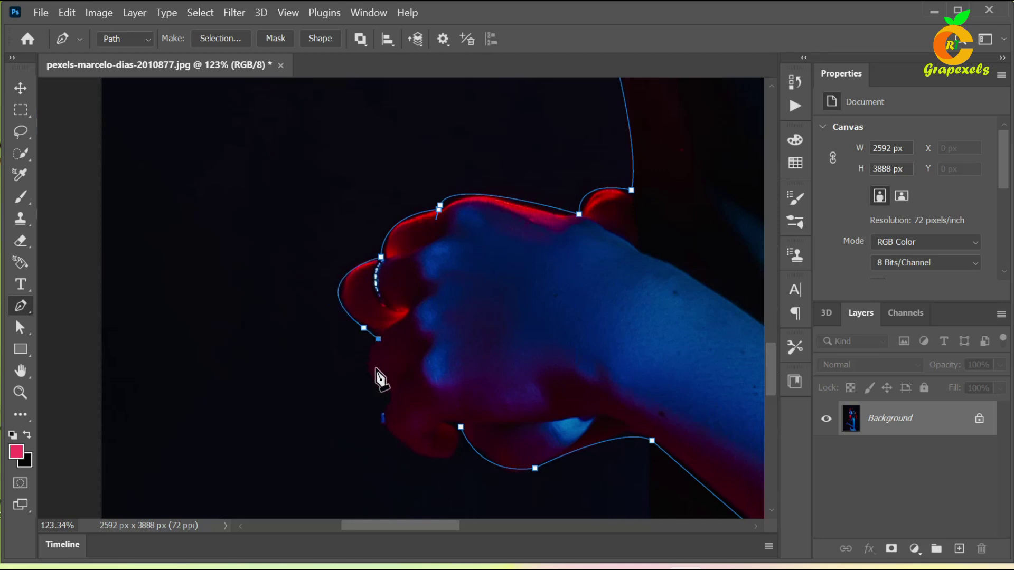
pyautogui.moveTo(387, 389); pyautogui.dragTo(425, 399)
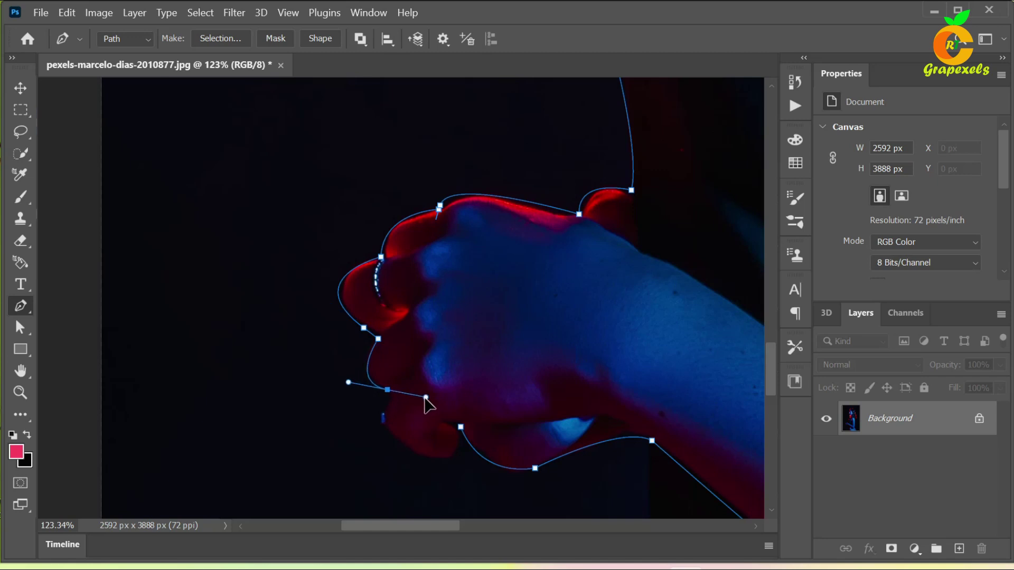
pyautogui.keyDown('alt'); pyautogui.click(387, 390); pyautogui.keyUp('alt')
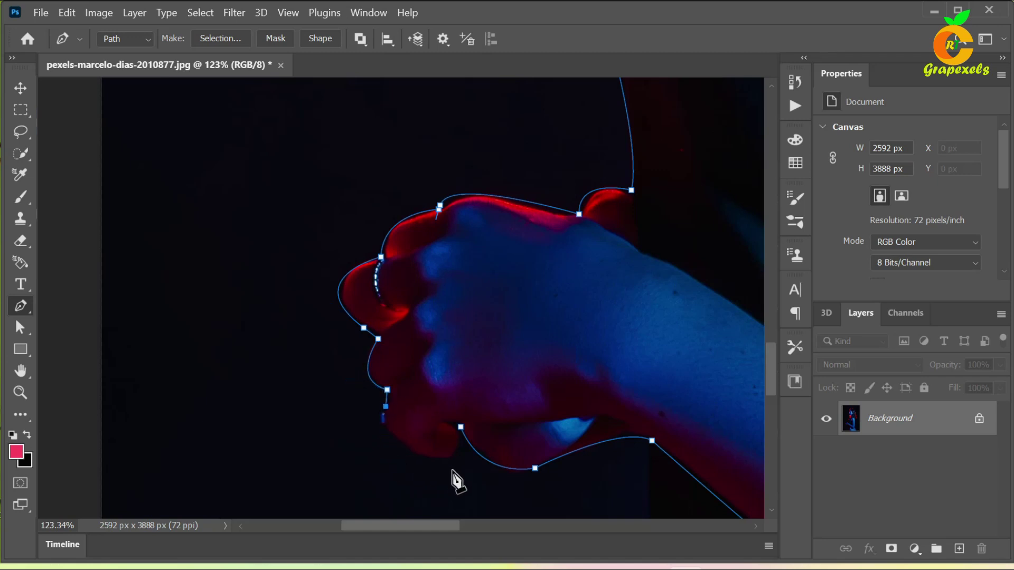
pyautogui.moveTo(458, 455); pyautogui.dragTo(534, 434)
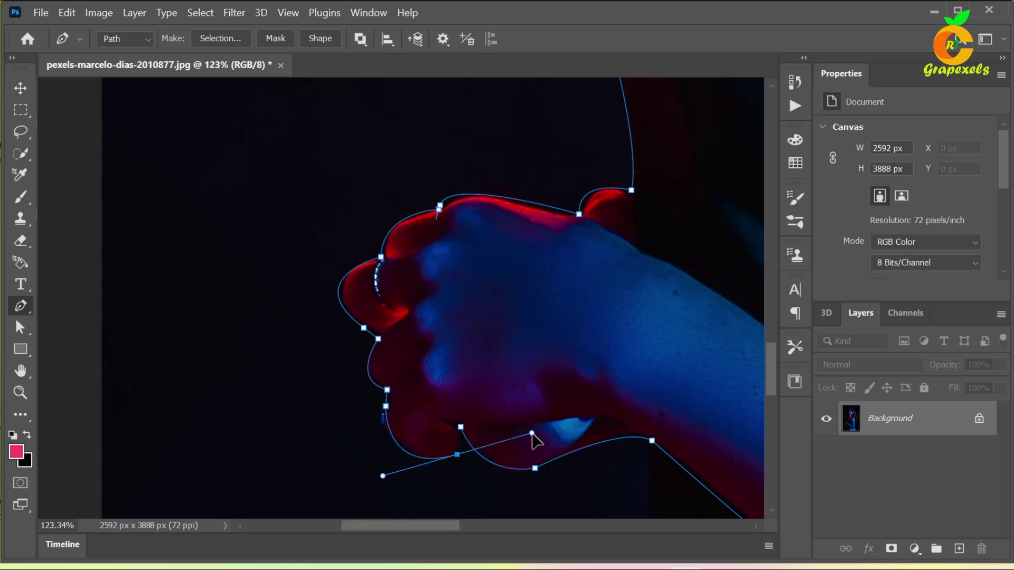
pyautogui.keyDown('alt'); pyautogui.click(457, 455); pyautogui.keyUp('alt')
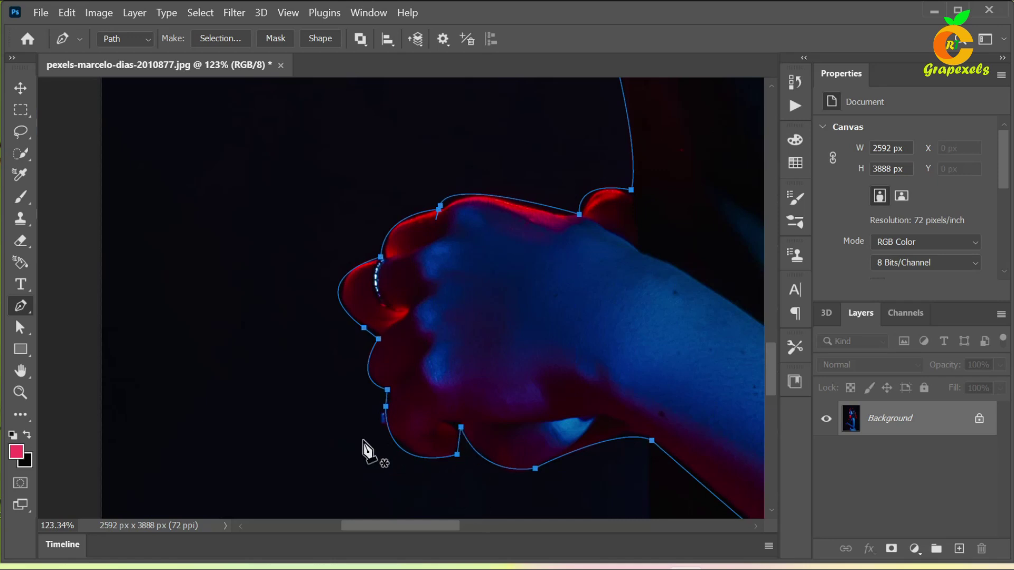
pyautogui.scroll(-3, 301, 403)
# - Convert the closed path into a selection with 0 px feather radius
pyautogui.scroll(-1, 300, 401)
pyautogui.scroll(-2, 299, 401)
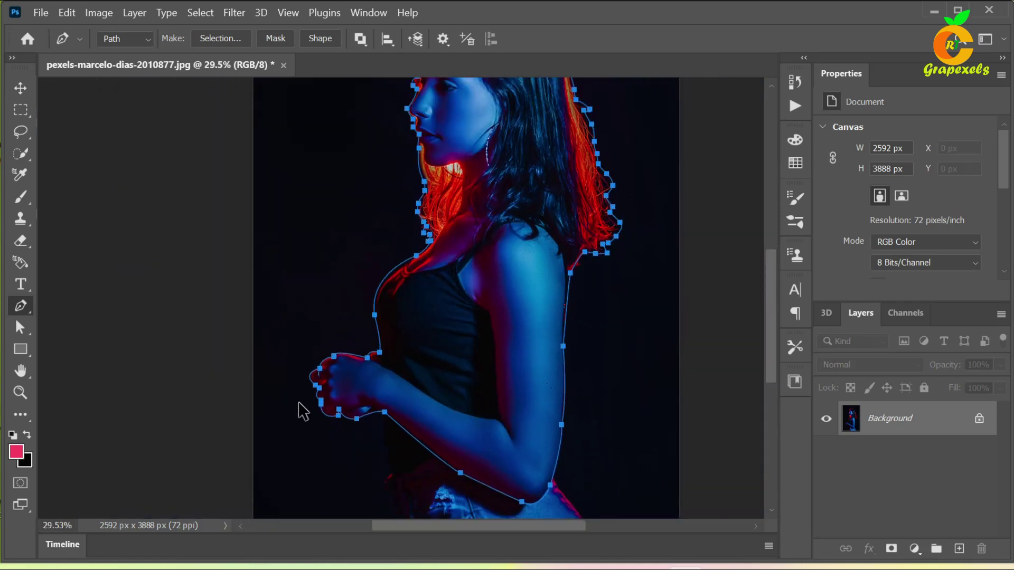
pyautogui.scroll(-2, 299, 401)
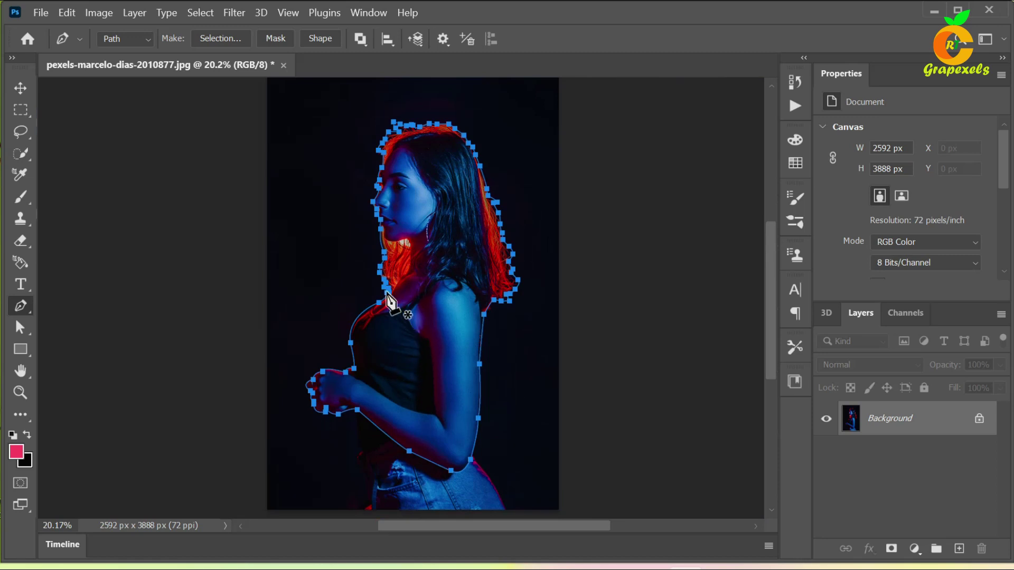
pyautogui.rightClick(387, 298)
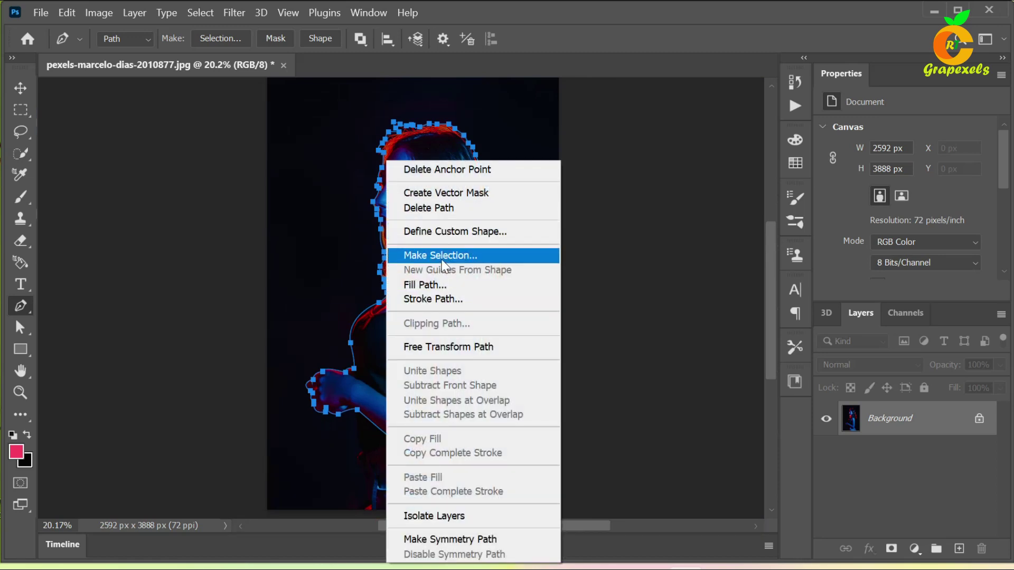
pyautogui.click(442, 256)
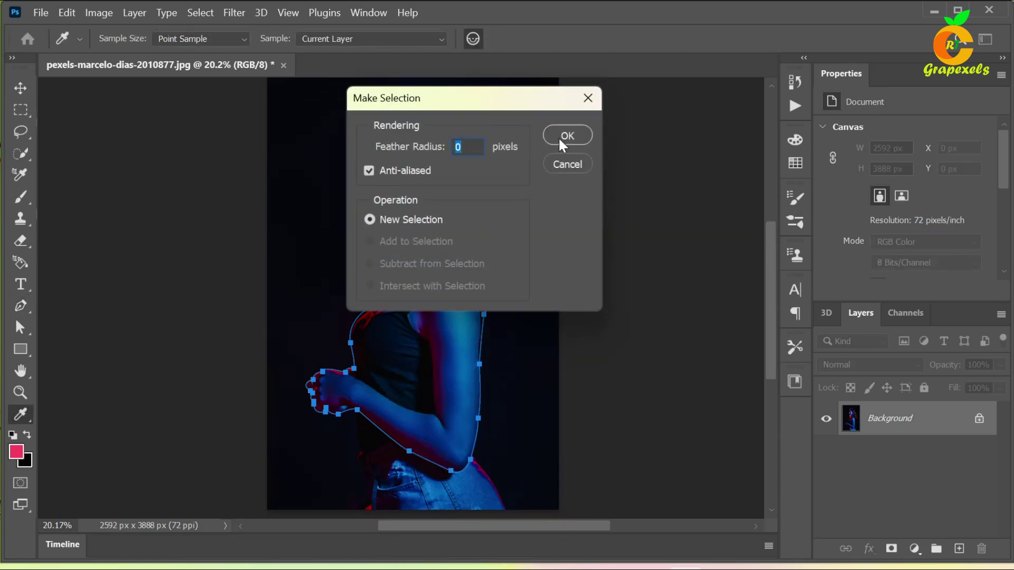
pyautogui.click(565, 136)
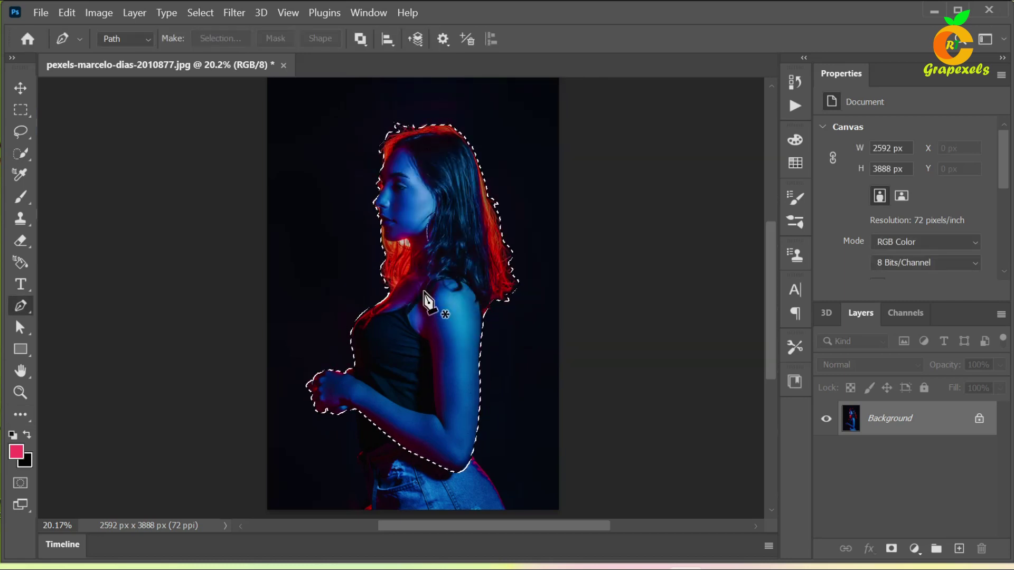
pyautogui.scroll(1, 616, 240)
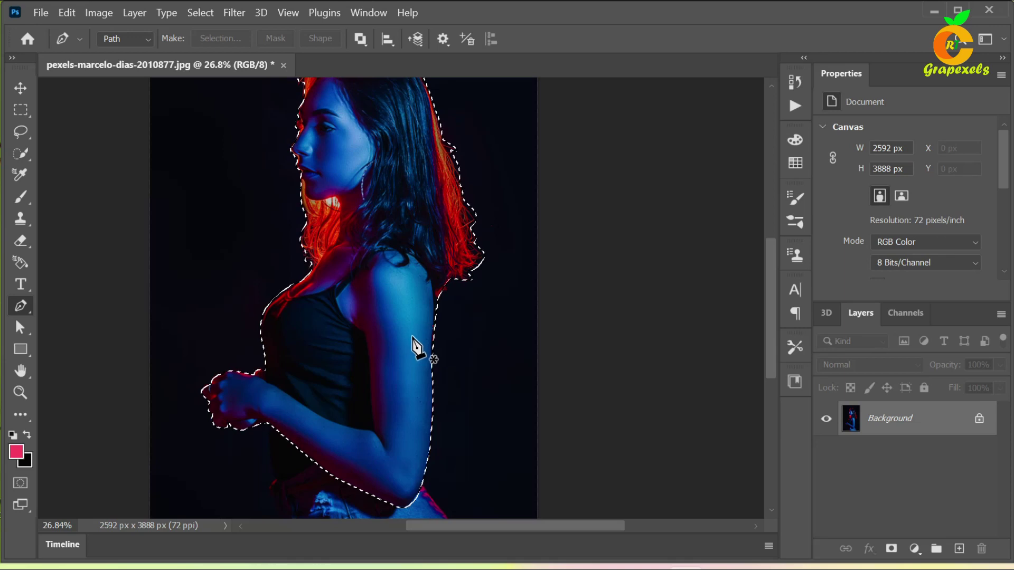
pyautogui.moveTo(437, 306); pyautogui.dragTo(444, 338)
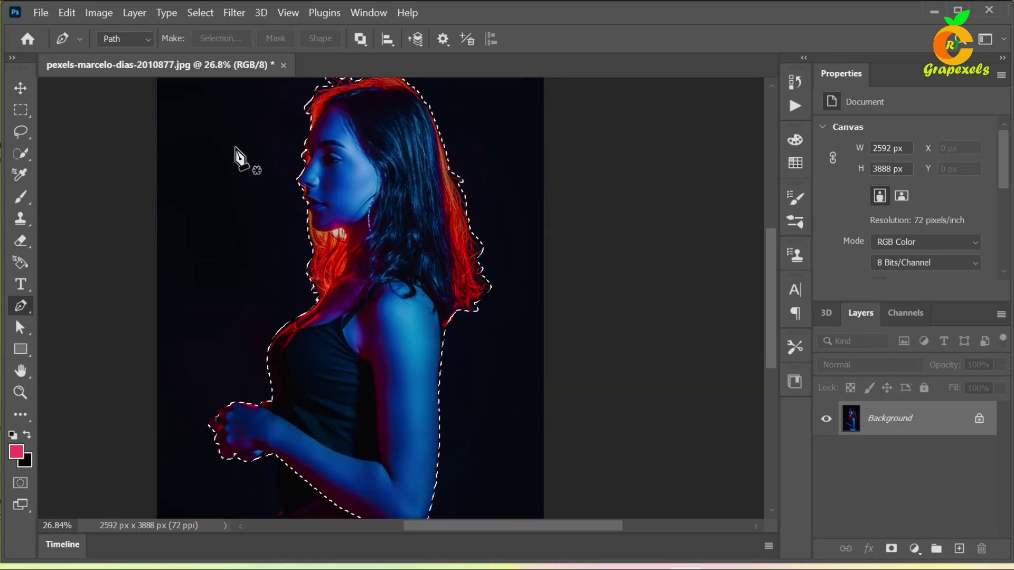
pyautogui.click(134, 12)
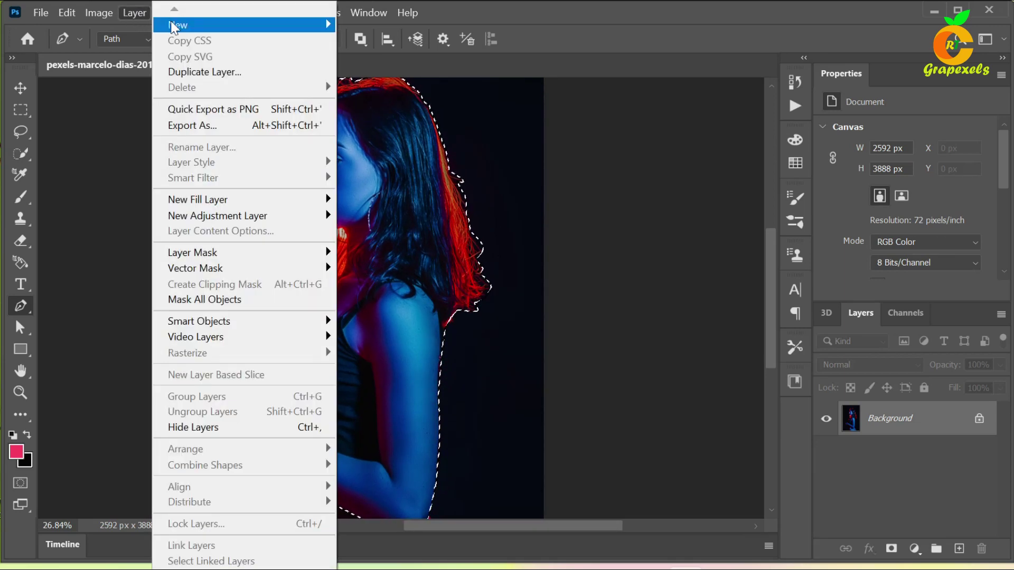
pyautogui.moveTo(238, 24)
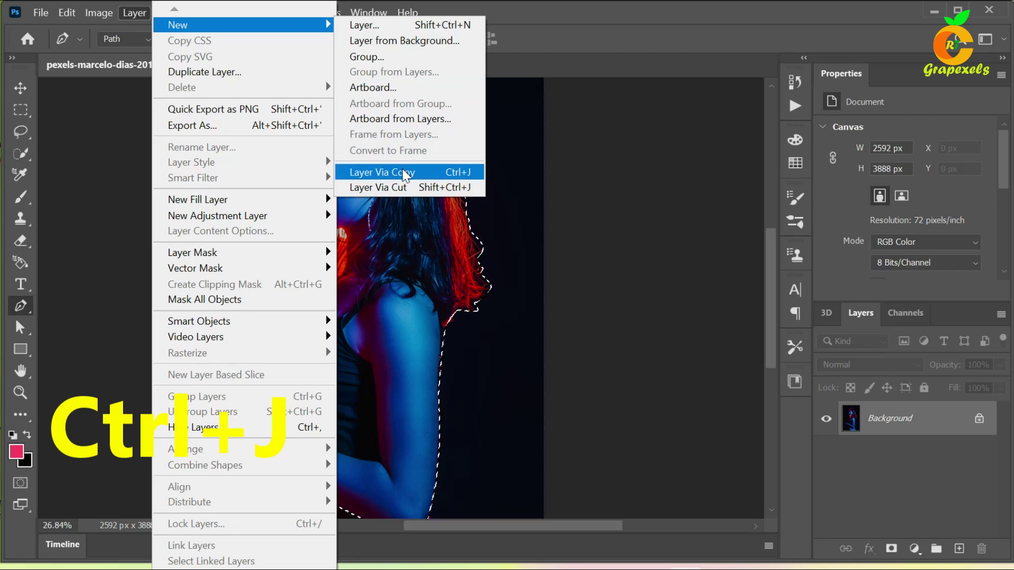
# - Copy the woman to Layer 1 via Layer Via Copy, hide Background, and add empty Layer 2
pyautogui.click(405, 174)
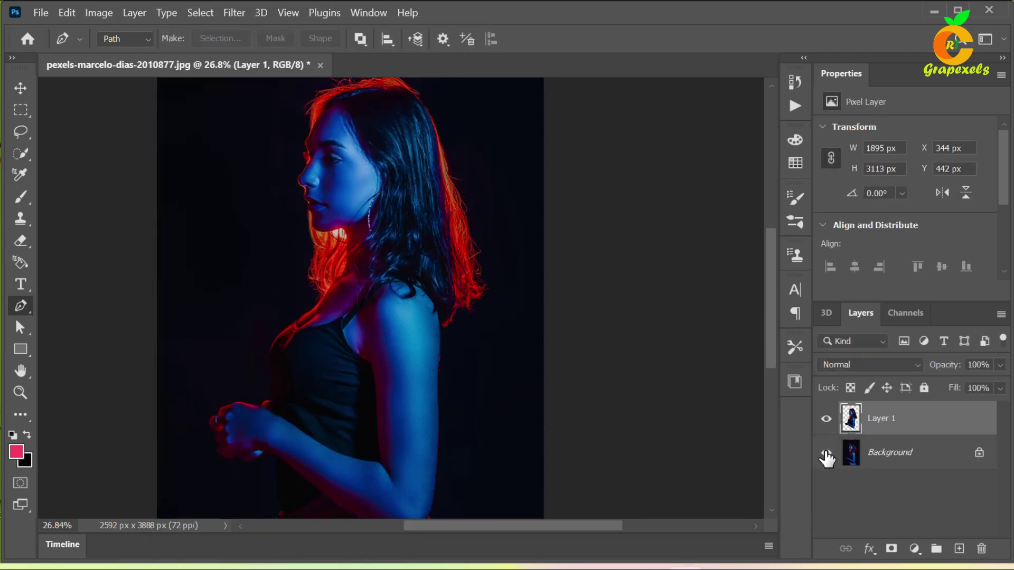
pyautogui.click(826, 453)
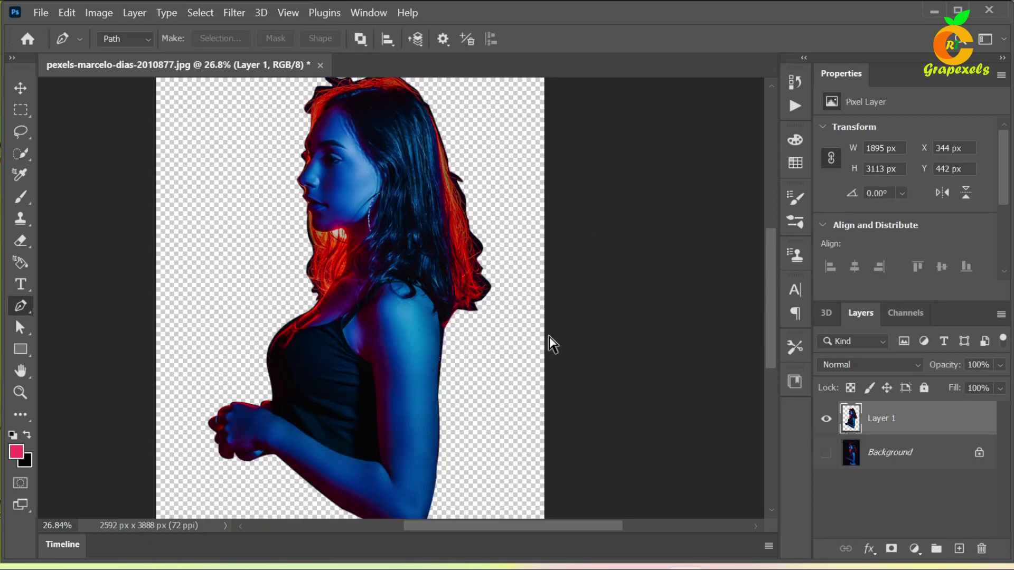
pyautogui.scroll(-2, 549, 344)
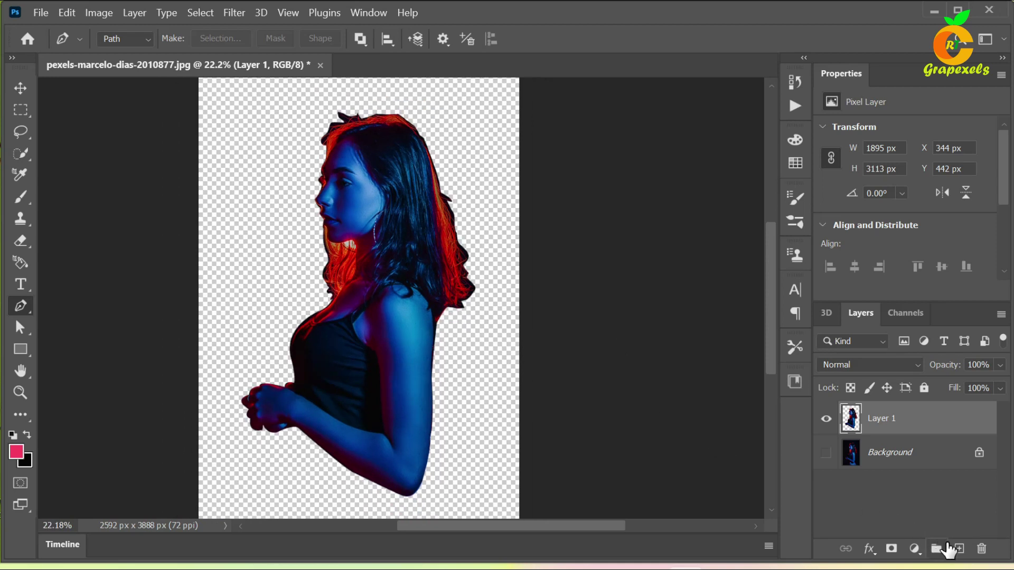
pyautogui.click(960, 552)
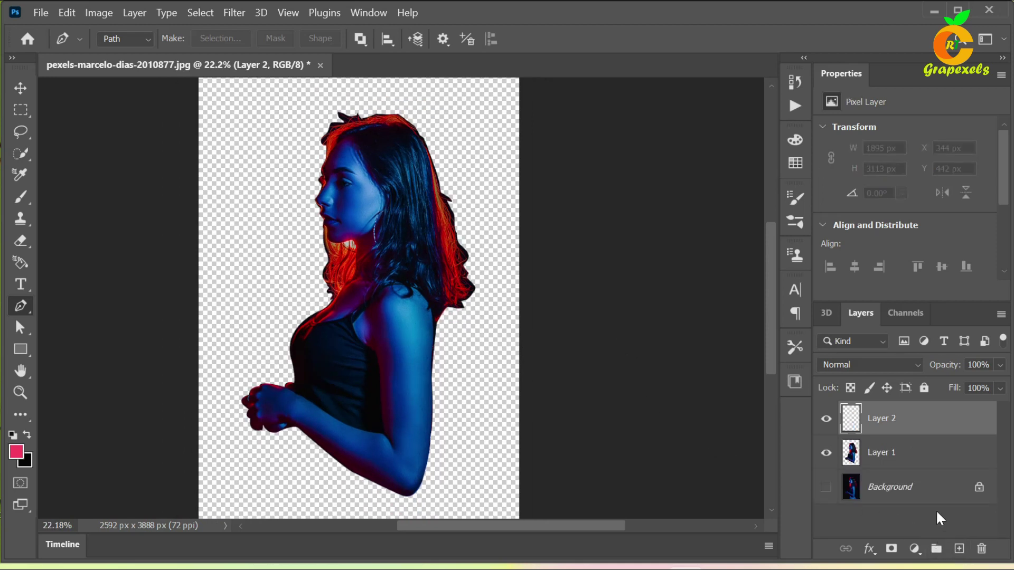
pyautogui.click(913, 549)
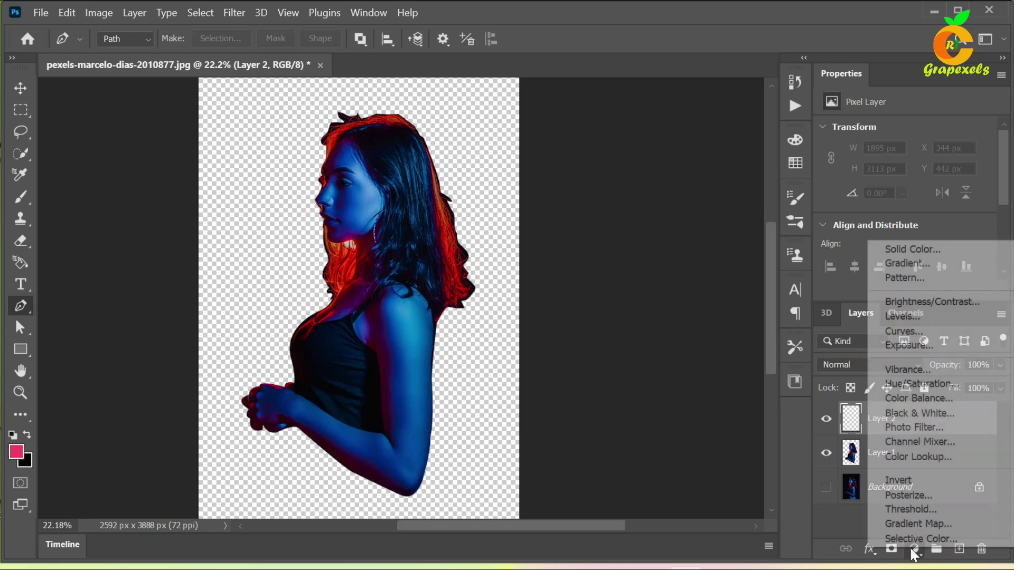
# - Add a navy #010119 Solid Color fill layer and move Layer 1 above it
pyautogui.click(899, 250)
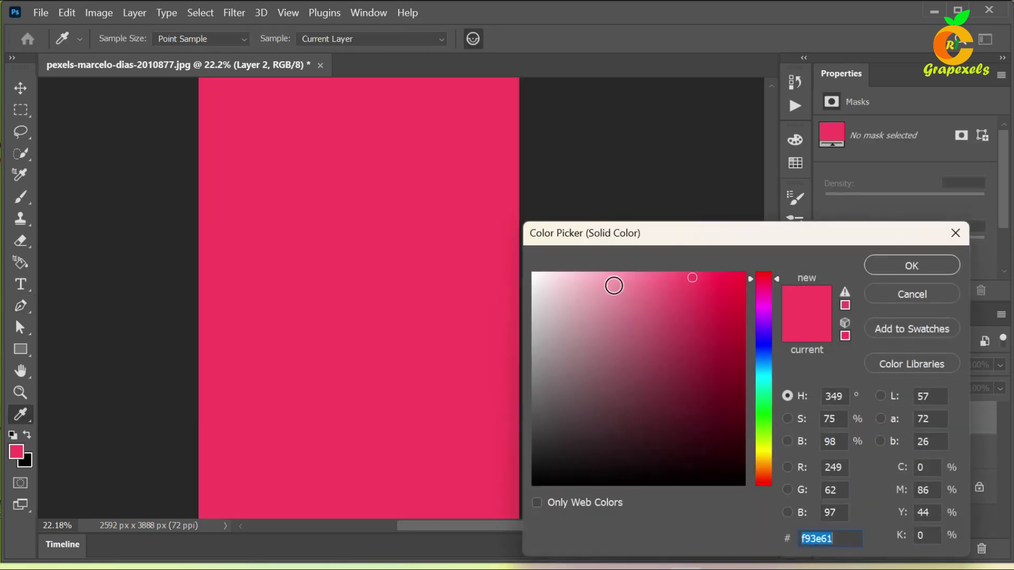
pyautogui.click(763, 344)
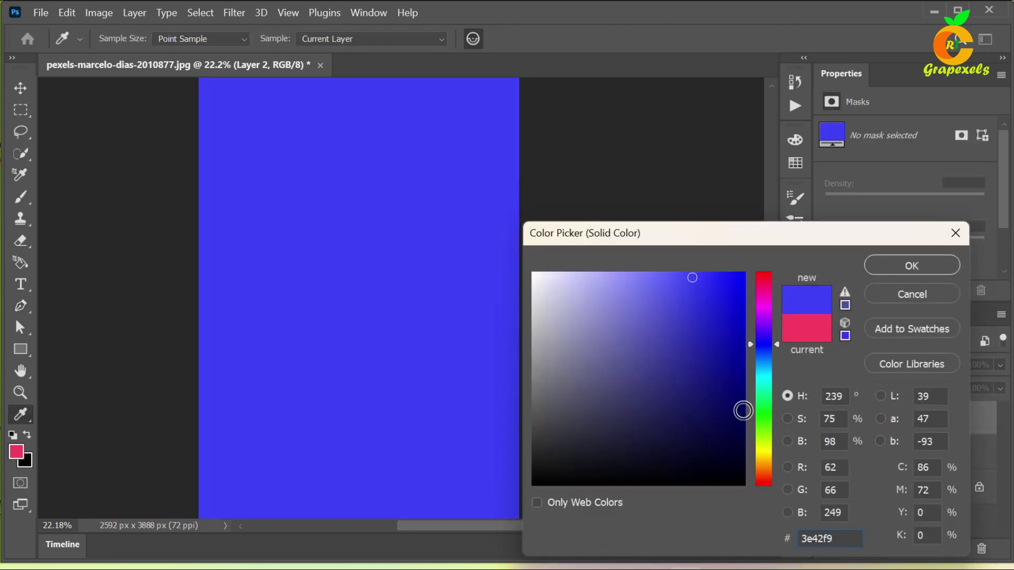
pyautogui.click(741, 401)
pyautogui.moveTo(739, 439); pyautogui.dragTo(739, 465)
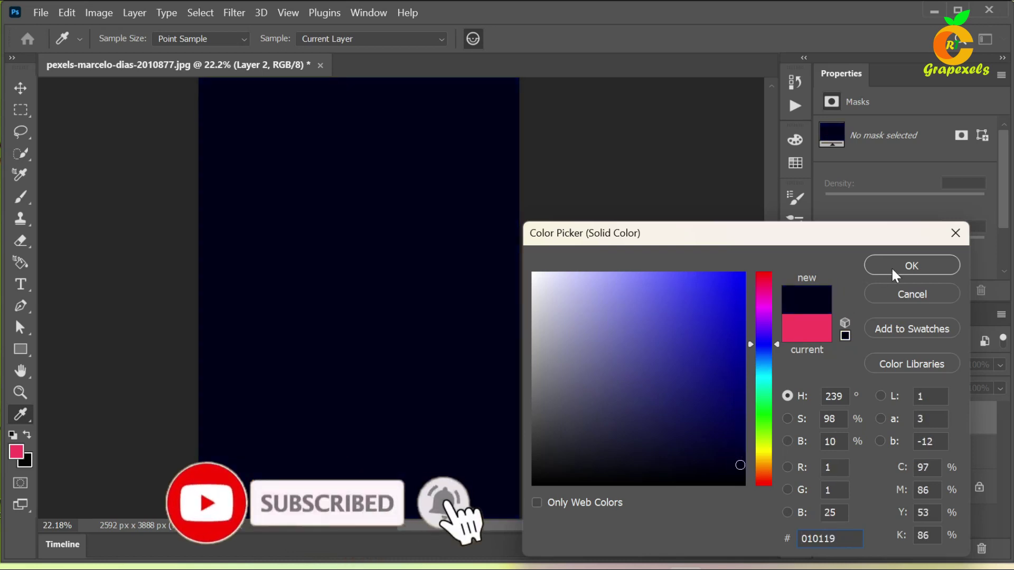
pyautogui.click(894, 267)
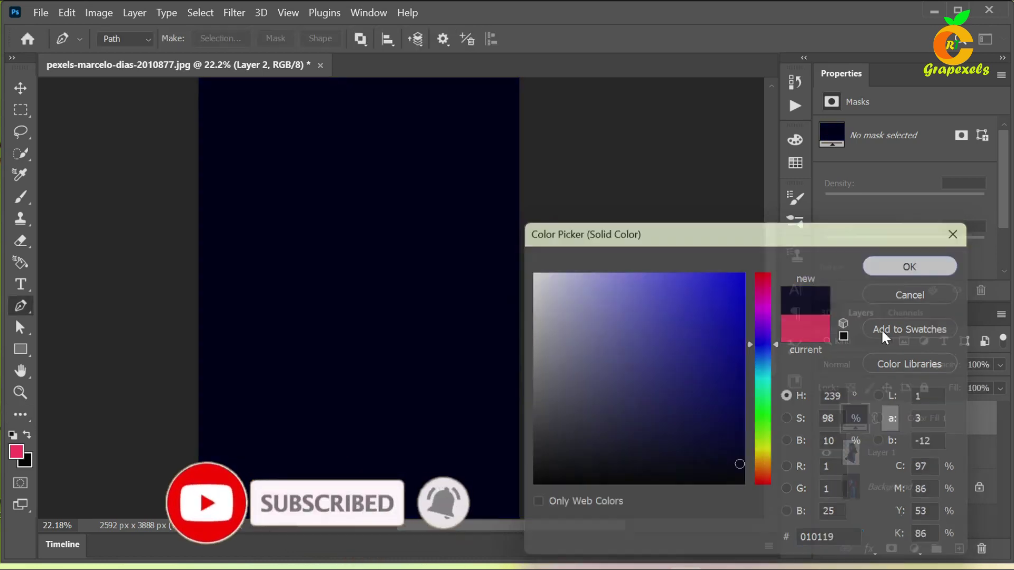
pyautogui.moveTo(894, 464); pyautogui.dragTo(938, 413)
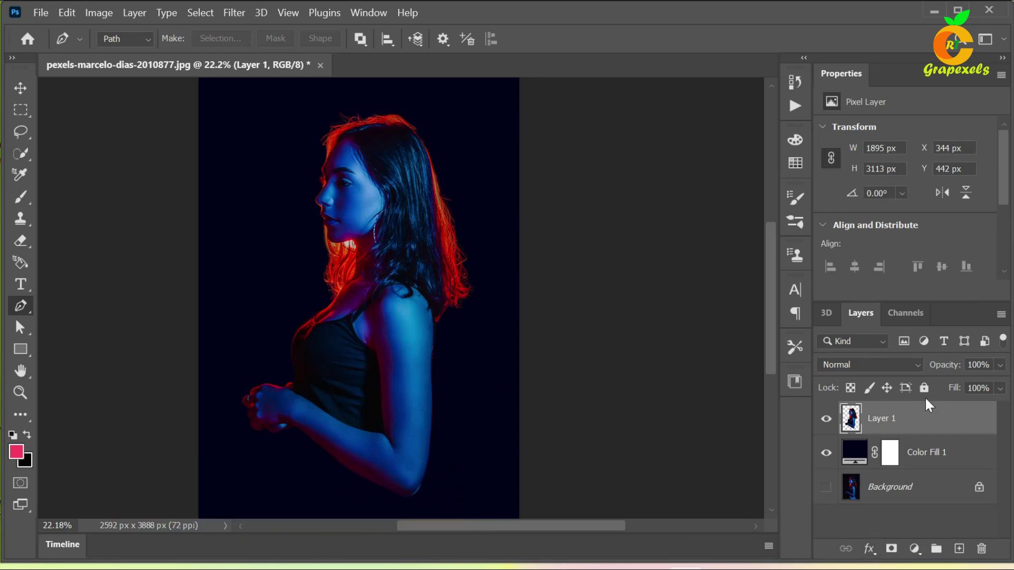
# - Give Layer 1 a white 27 px Outside Stroke in Blending Options
pyautogui.click(869, 550)
pyautogui.click(885, 391)
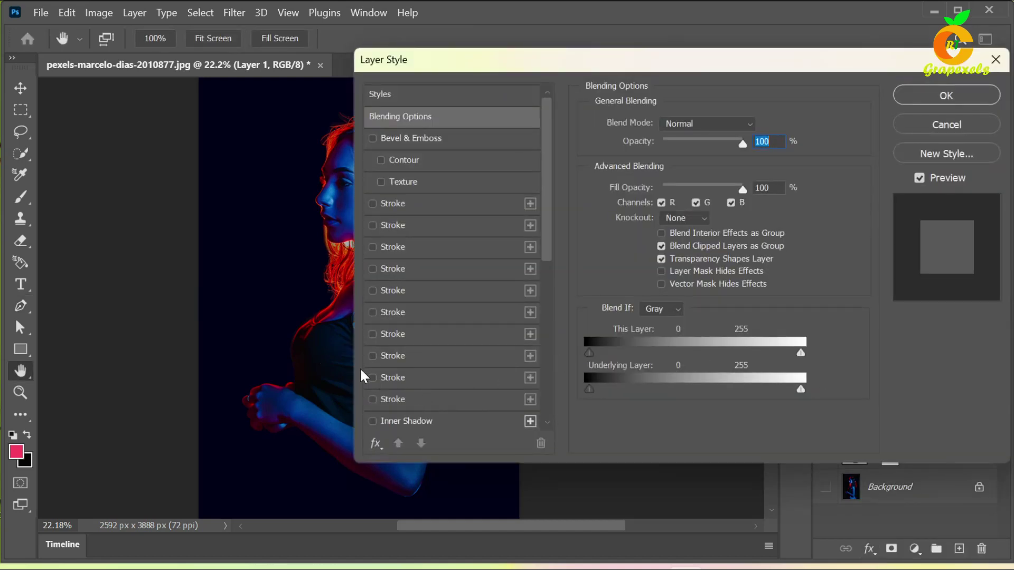
pyautogui.moveTo(278, 357)
pyautogui.mouseDown()
pyautogui.moveTo(99, 346)
pyautogui.moveTo(126, 351)
pyautogui.mouseUp()
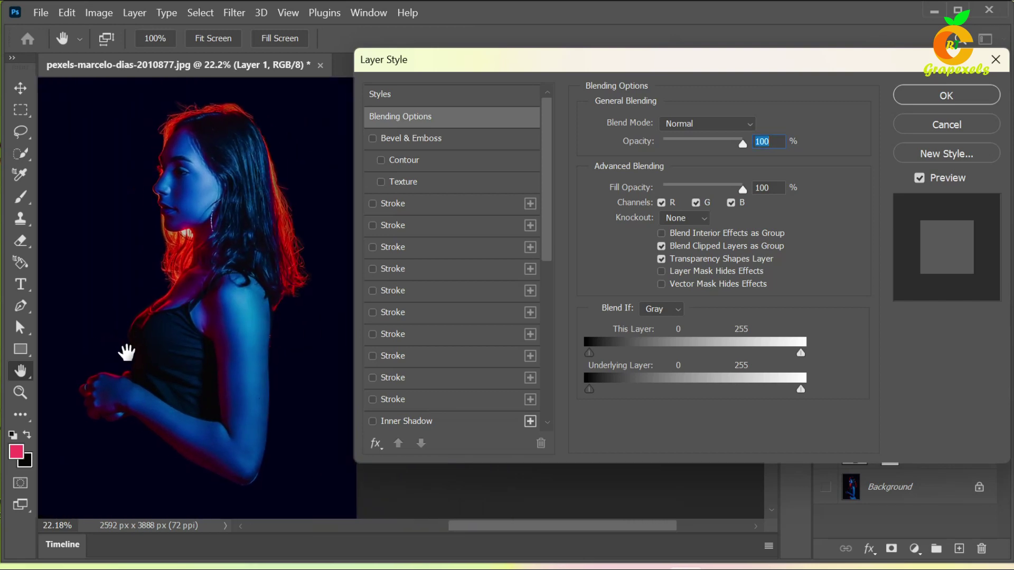
pyautogui.click(387, 396)
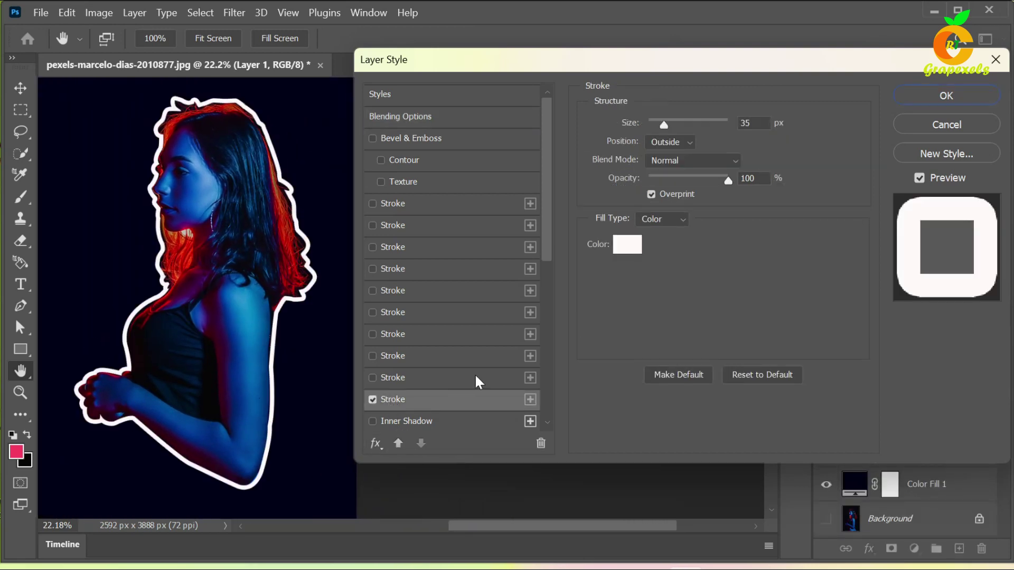
pyautogui.click(627, 245)
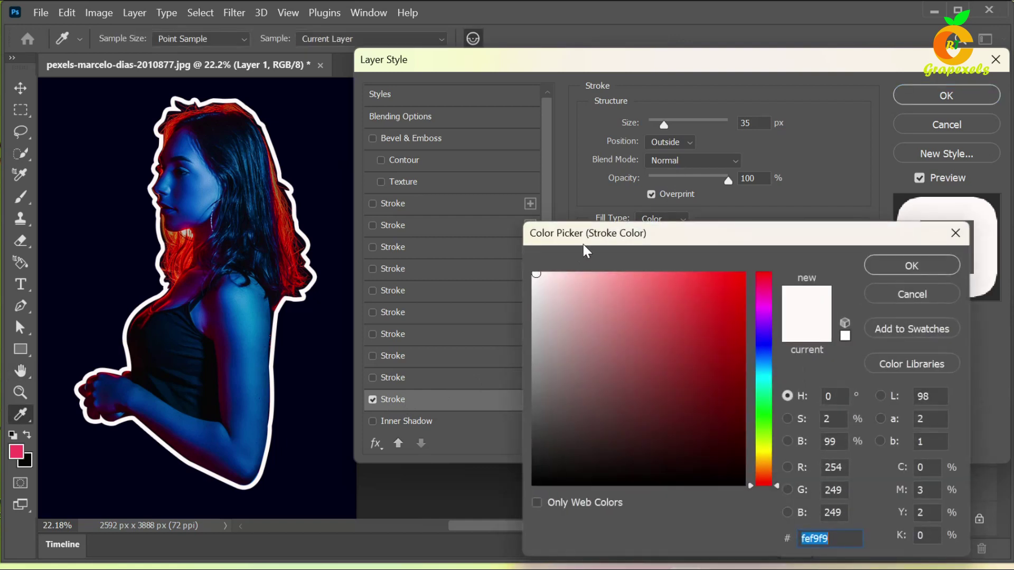
pyautogui.click(887, 267)
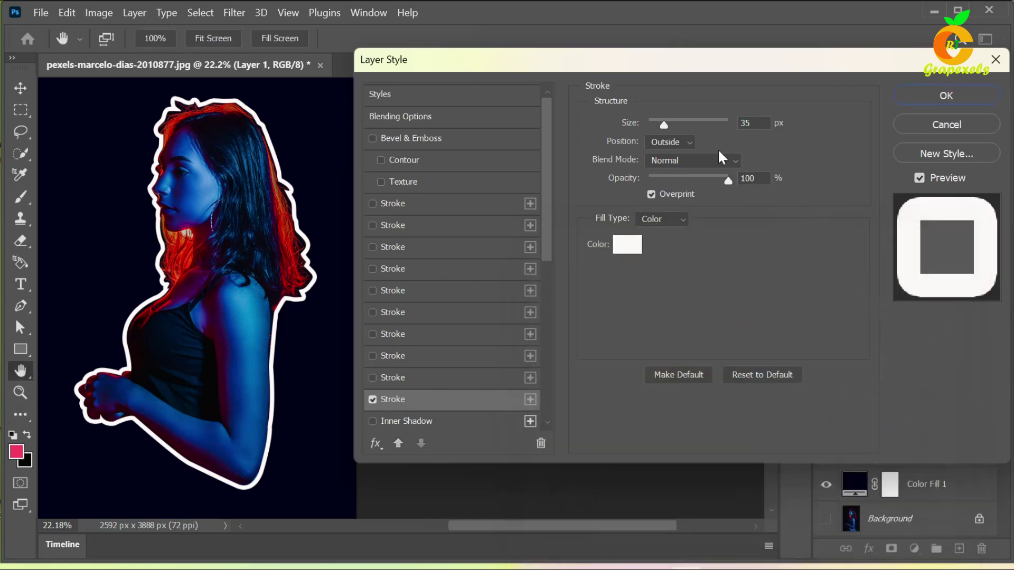
pyautogui.moveTo(668, 125); pyautogui.dragTo(658, 119)
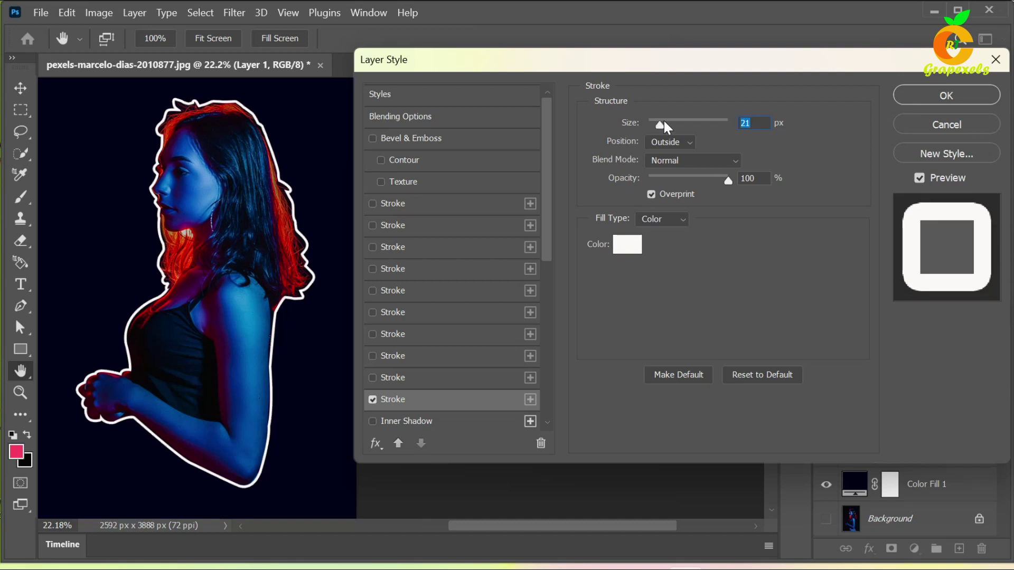
pyautogui.moveTo(661, 119); pyautogui.dragTo(662, 120)
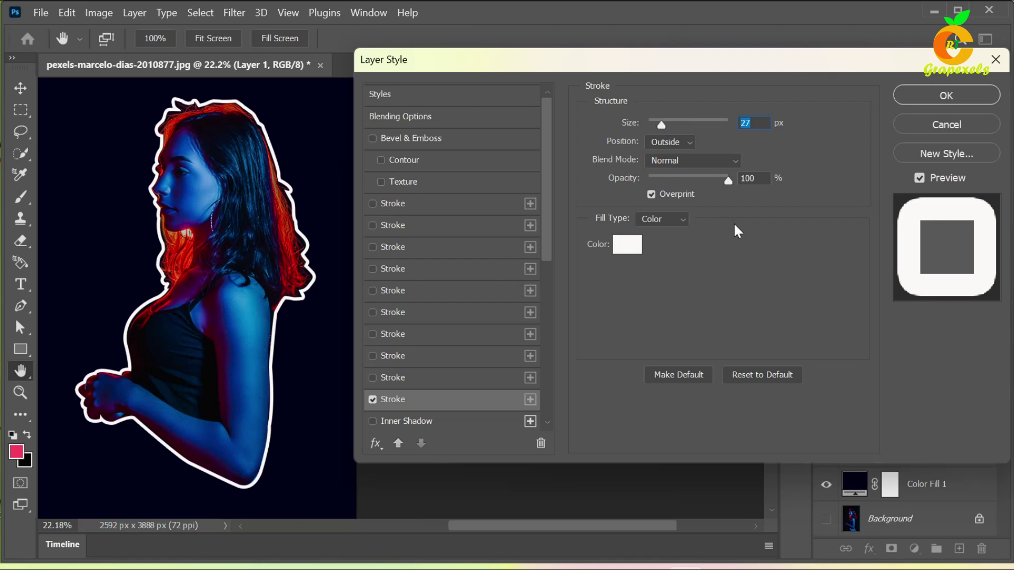
pyautogui.click(934, 93)
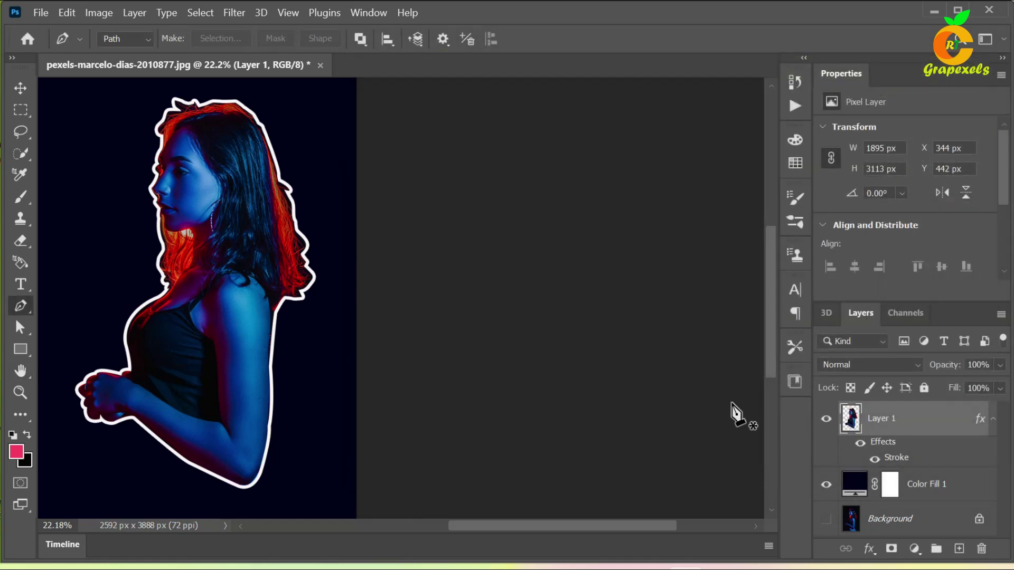
pyautogui.moveTo(260, 345); pyautogui.dragTo(314, 346)
pyautogui.click(869, 549)
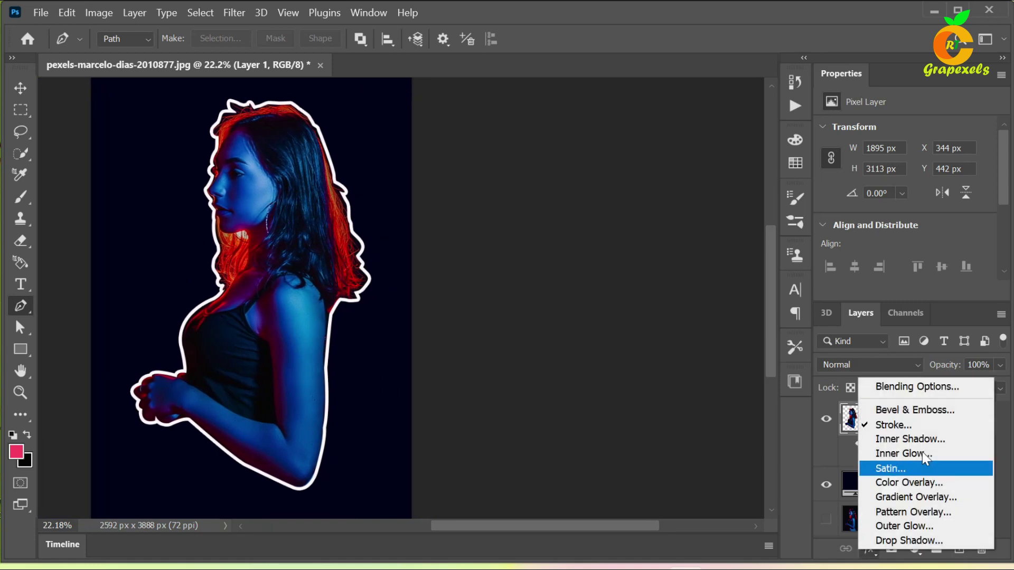
# - Enable Inner Glow on Layer 1 and set its colour to a red sampled from the hair
pyautogui.click(924, 390)
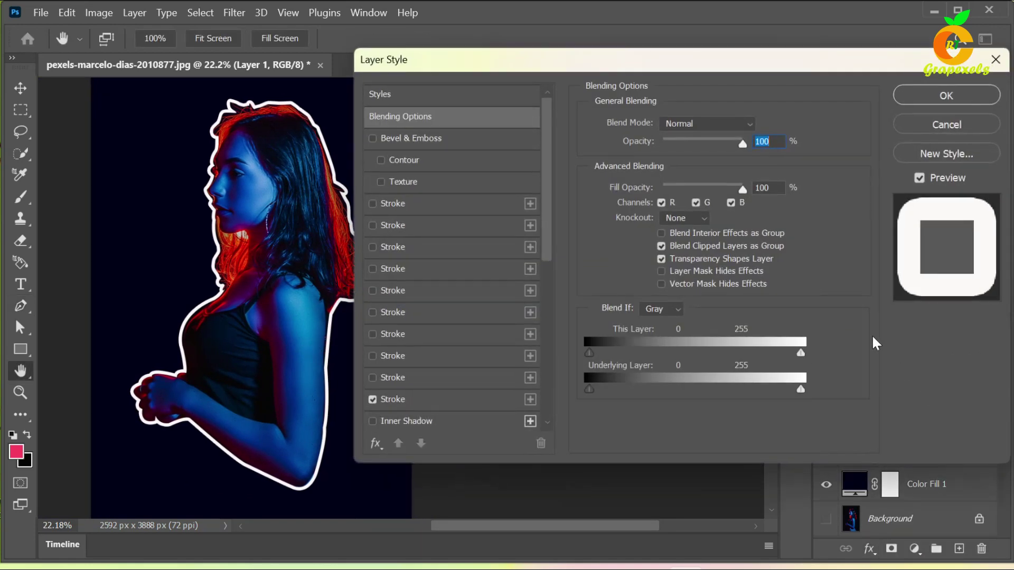
pyautogui.moveTo(545, 175)
pyautogui.mouseDown()
pyautogui.moveTo(549, 265)
pyautogui.moveTo(537, 266)
pyautogui.mouseUp()
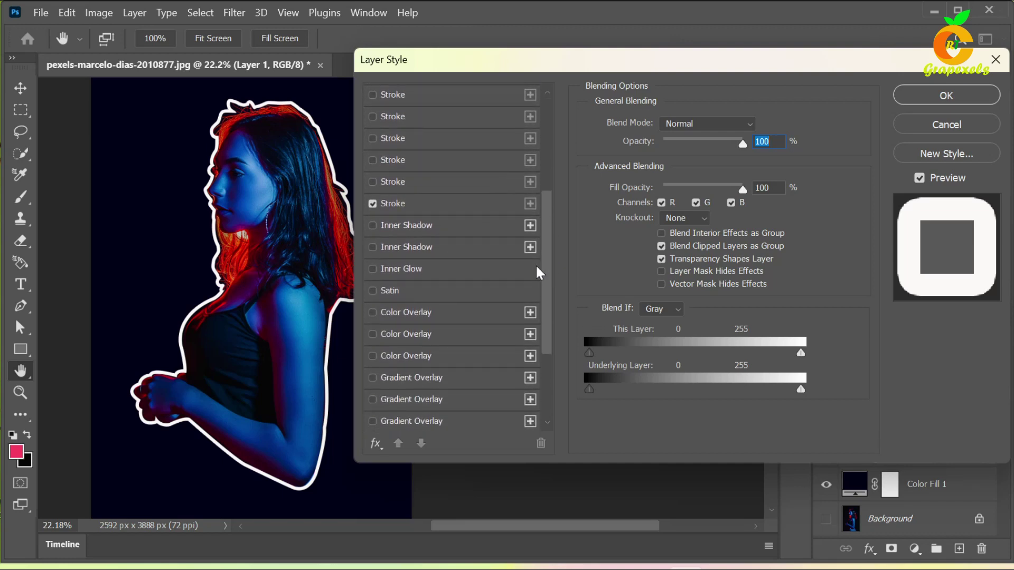
pyautogui.click(372, 269)
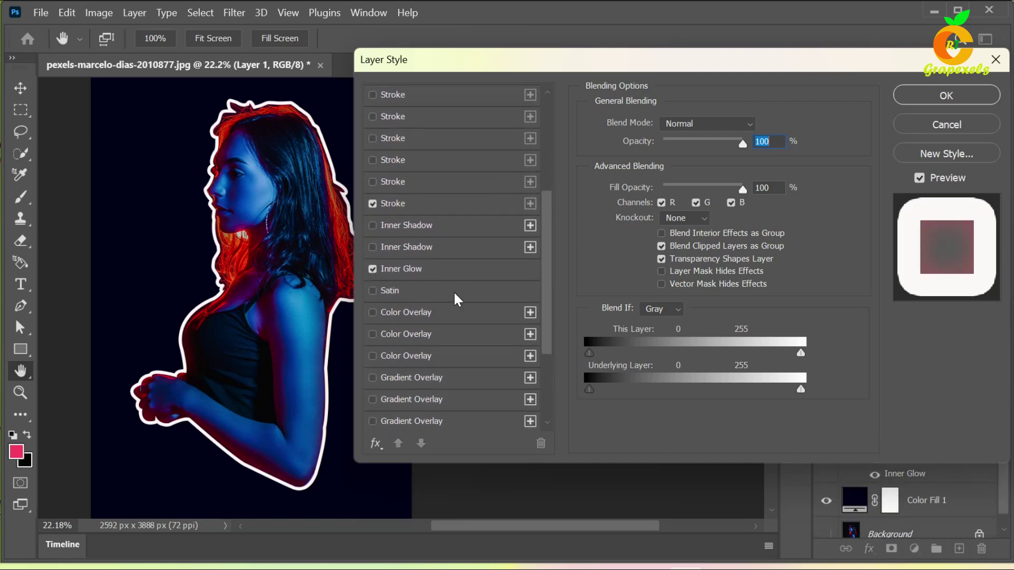
pyautogui.click(461, 272)
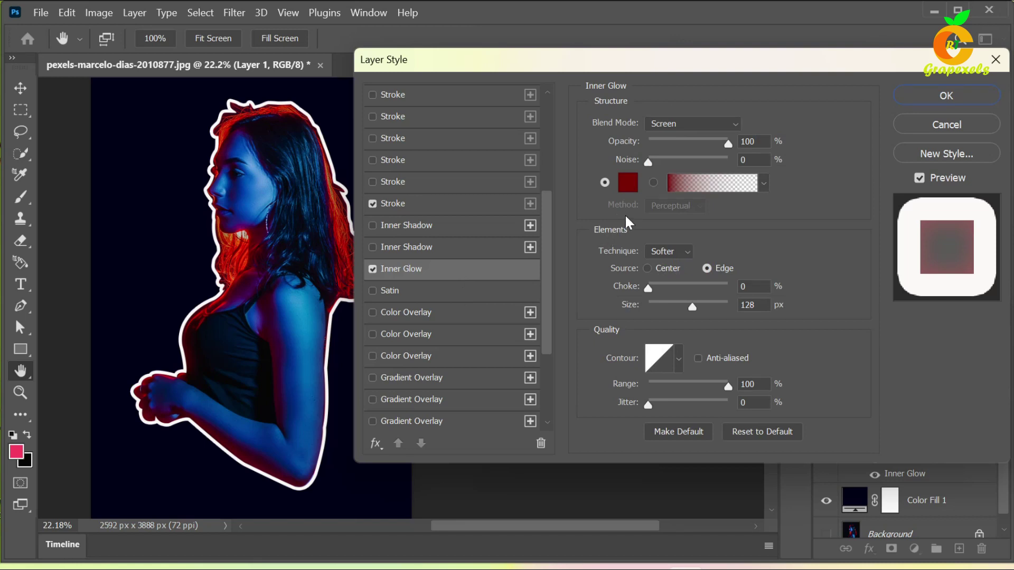
pyautogui.click(633, 185)
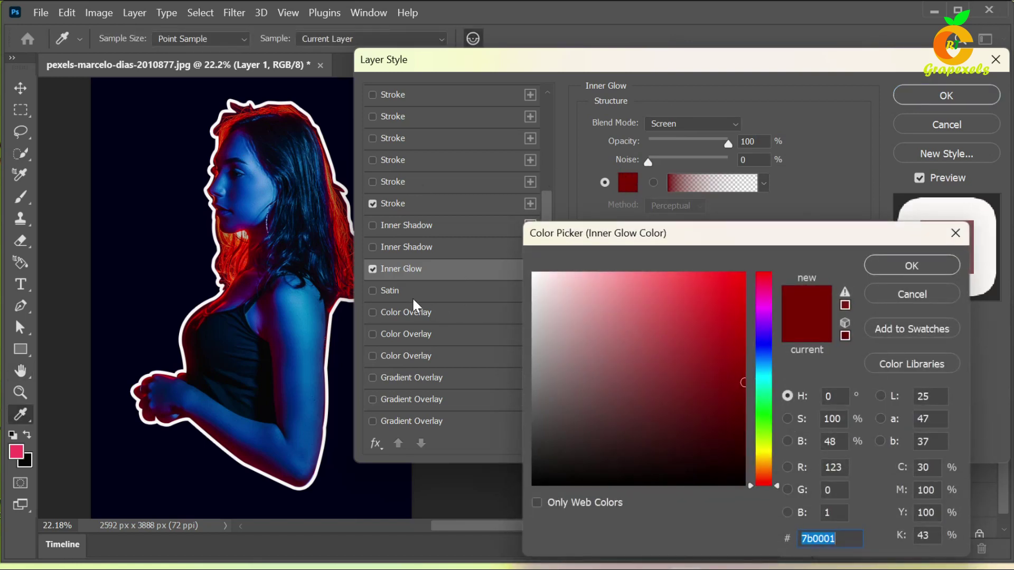
pyautogui.click(245, 255)
pyautogui.click(244, 253)
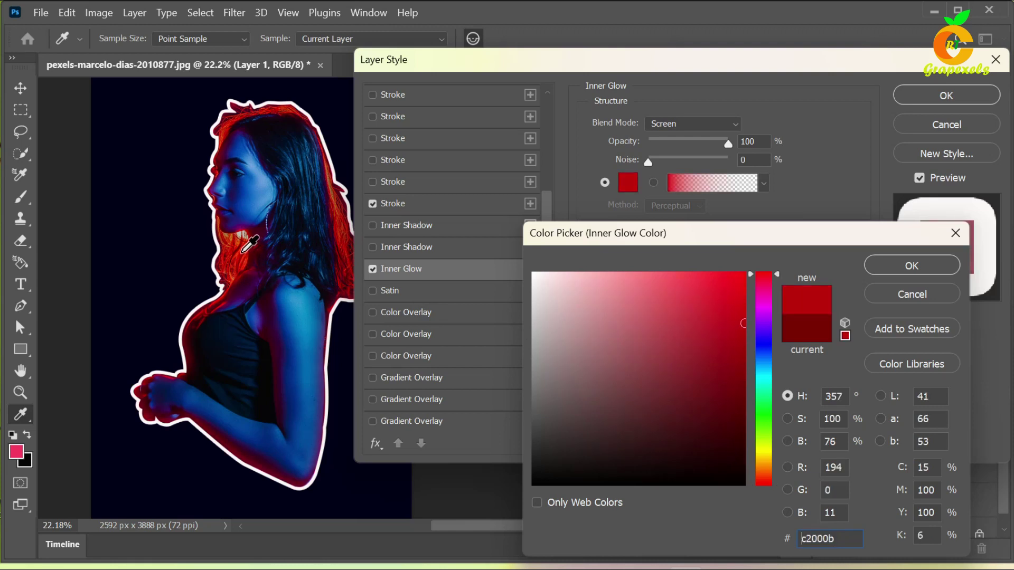
pyautogui.click(910, 266)
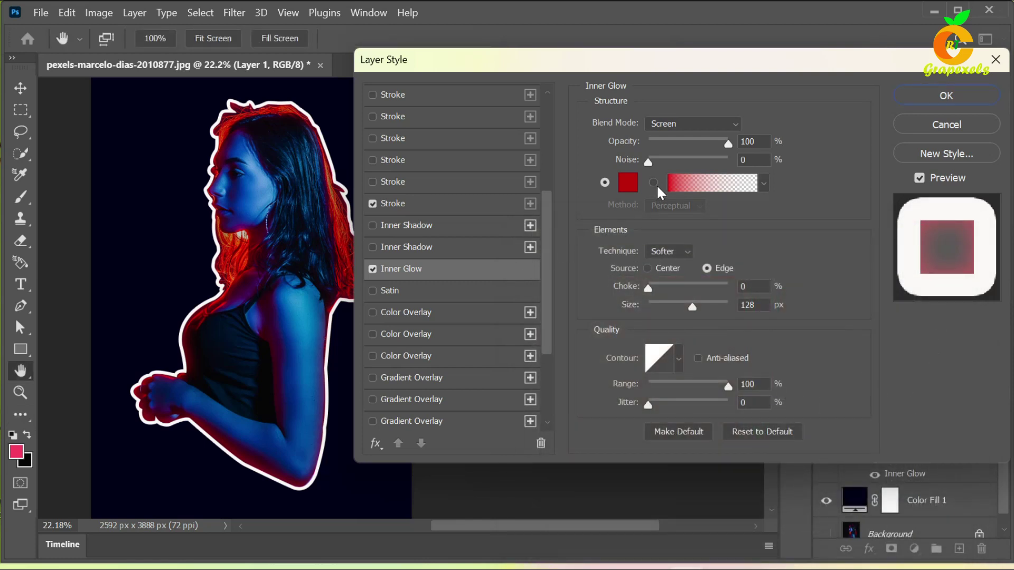
# - Set the red Inner Glow to 100% opacity and 250 px size
pyautogui.click(727, 144)
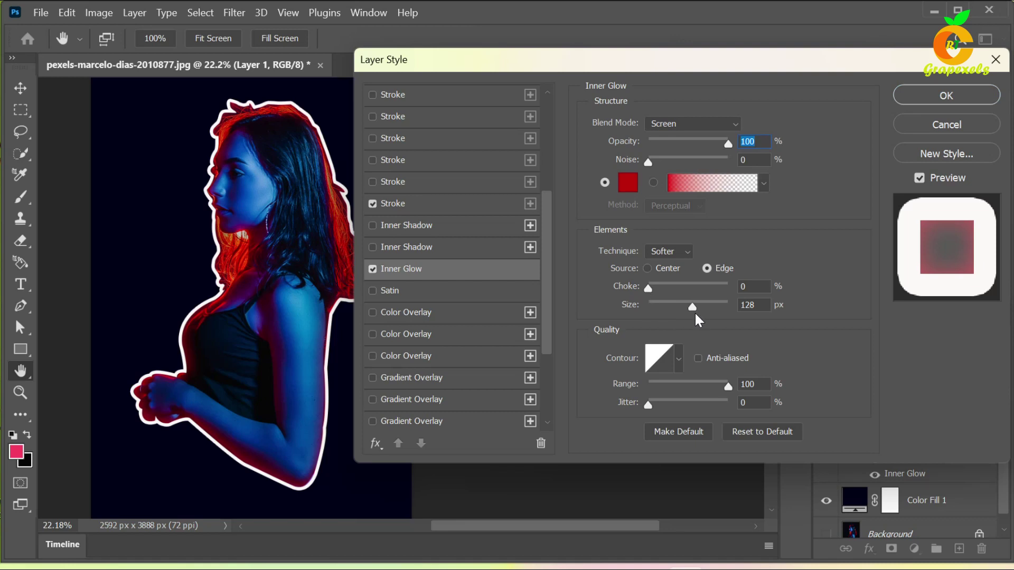
pyautogui.moveTo(689, 310); pyautogui.dragTo(712, 308)
pyautogui.moveTo(732, 306); pyautogui.dragTo(735, 306)
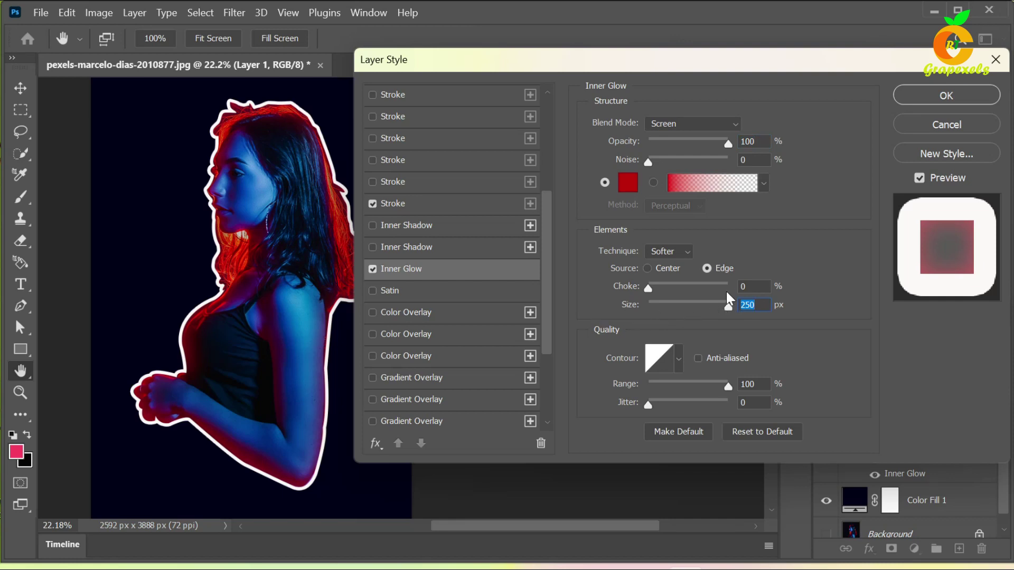
pyautogui.moveTo(550, 247); pyautogui.dragTo(544, 312)
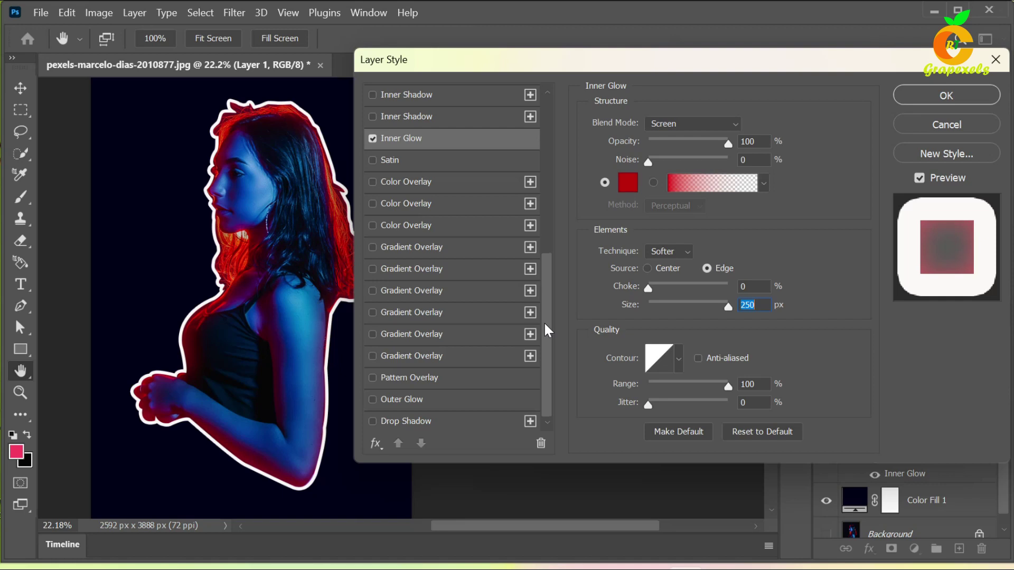
pyautogui.click(392, 403)
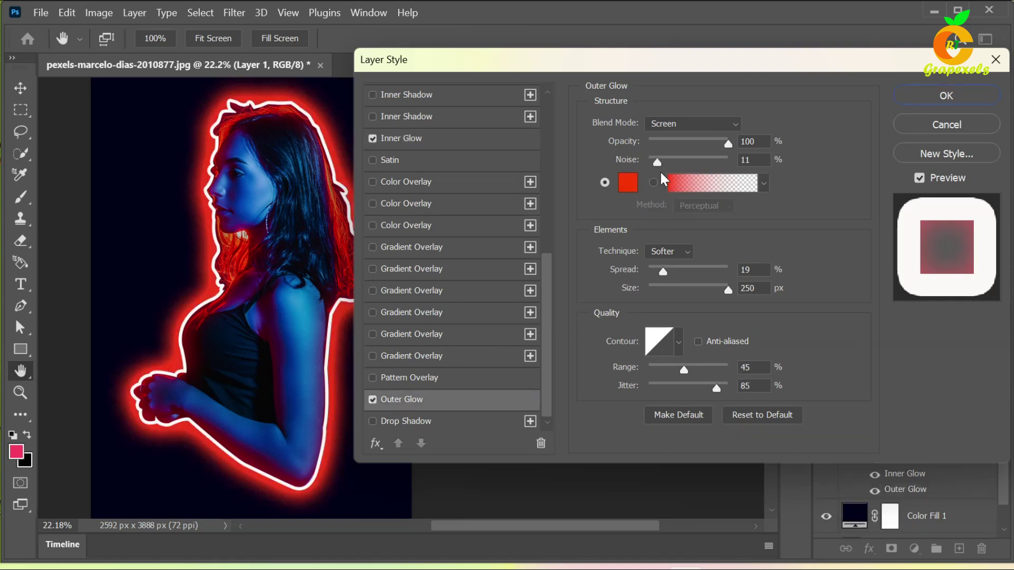
# - Give the red Outer Glow 8% noise, 17% spread and 34% range, then apply the style
pyautogui.click(654, 155)
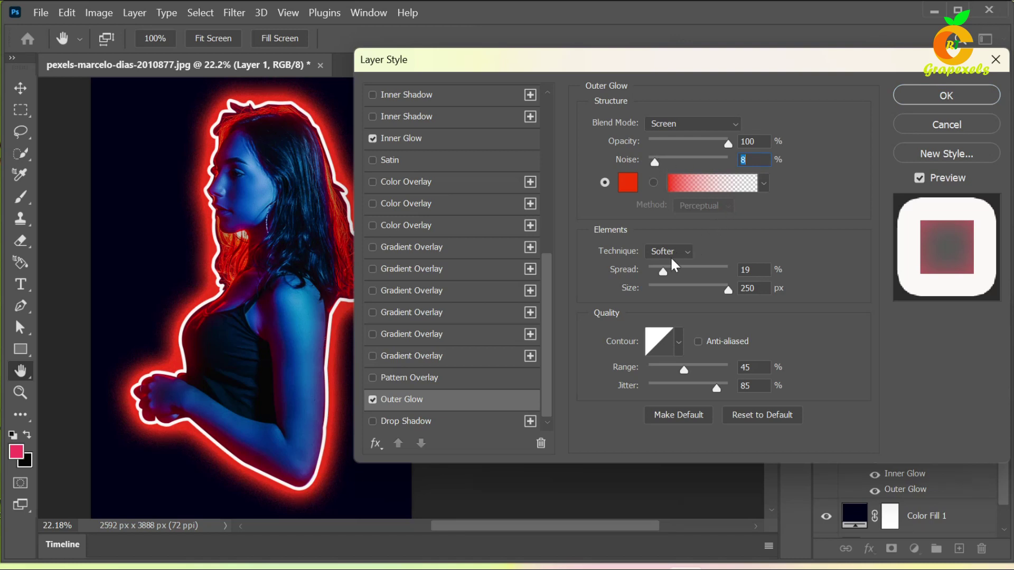
pyautogui.moveTo(663, 273)
pyautogui.mouseDown()
pyautogui.moveTo(672, 272)
pyautogui.moveTo(662, 272)
pyautogui.mouseUp()
pyautogui.moveTo(686, 368); pyautogui.dragTo(676, 367)
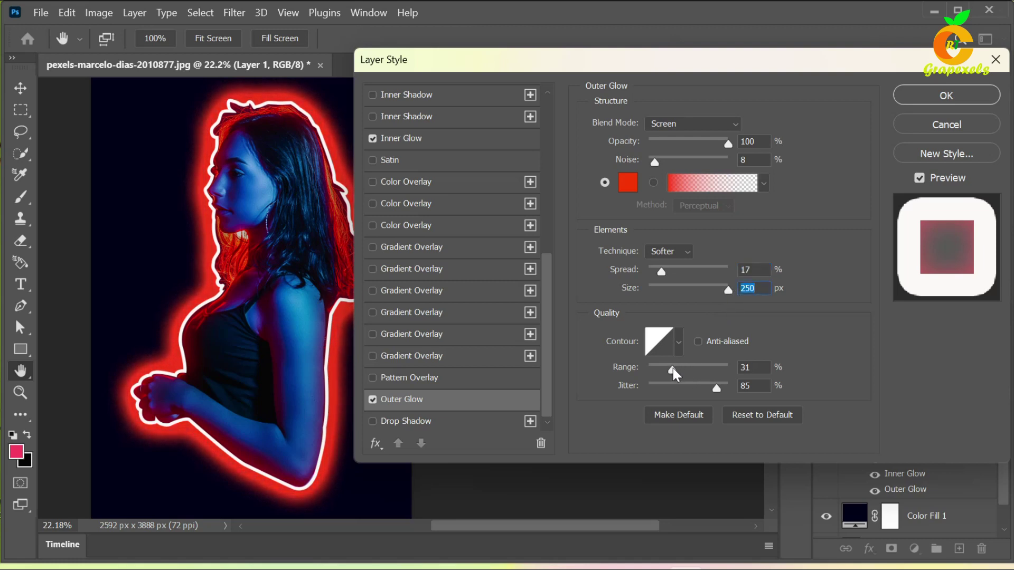
pyautogui.moveTo(676, 368); pyautogui.dragTo(675, 366)
pyautogui.click(945, 96)
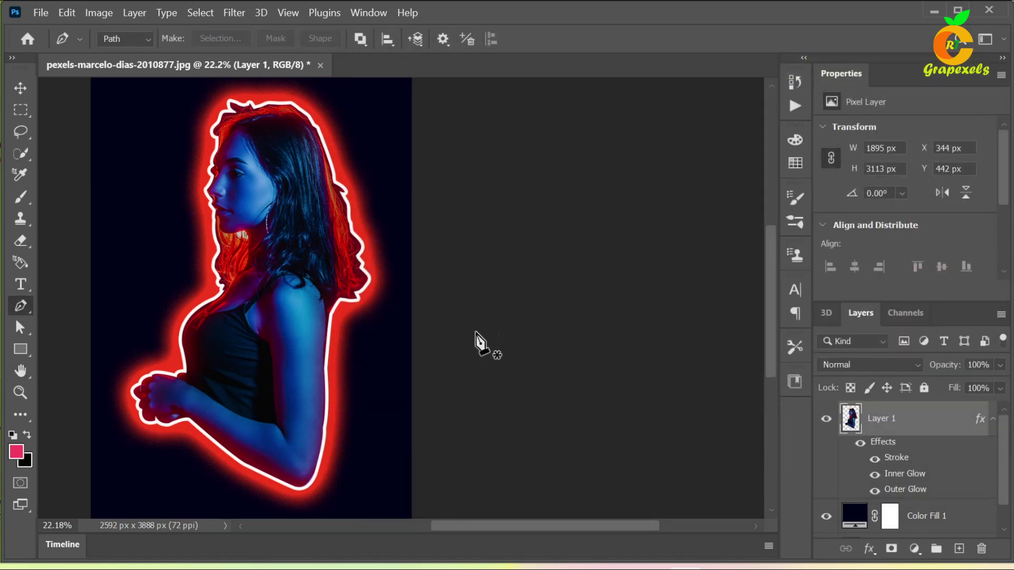
# - Add an empty Layer 2 above the cutout and select the Brush tool
pyautogui.moveTo(401, 341); pyautogui.dragTo(528, 356)
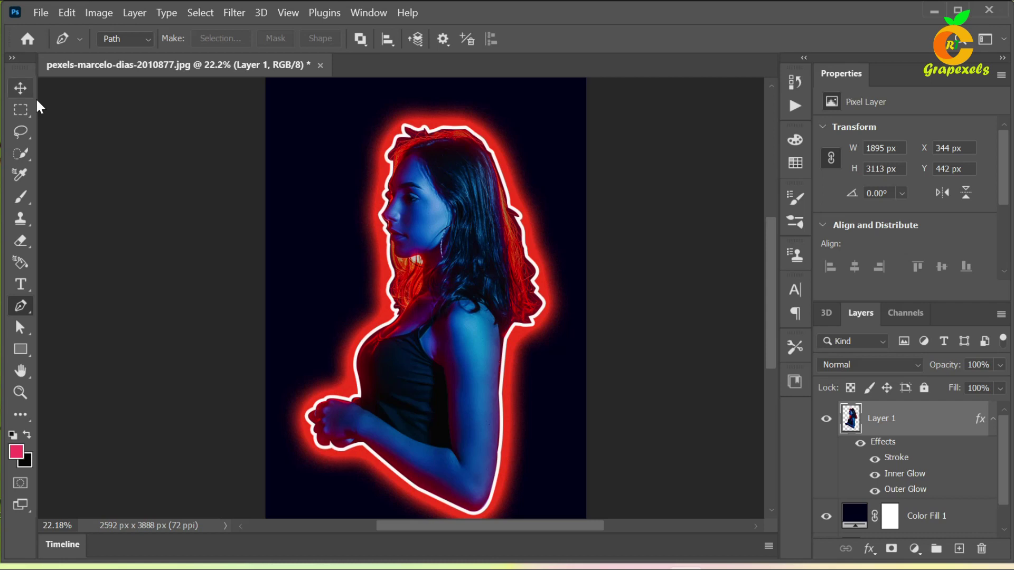
pyautogui.click(959, 548)
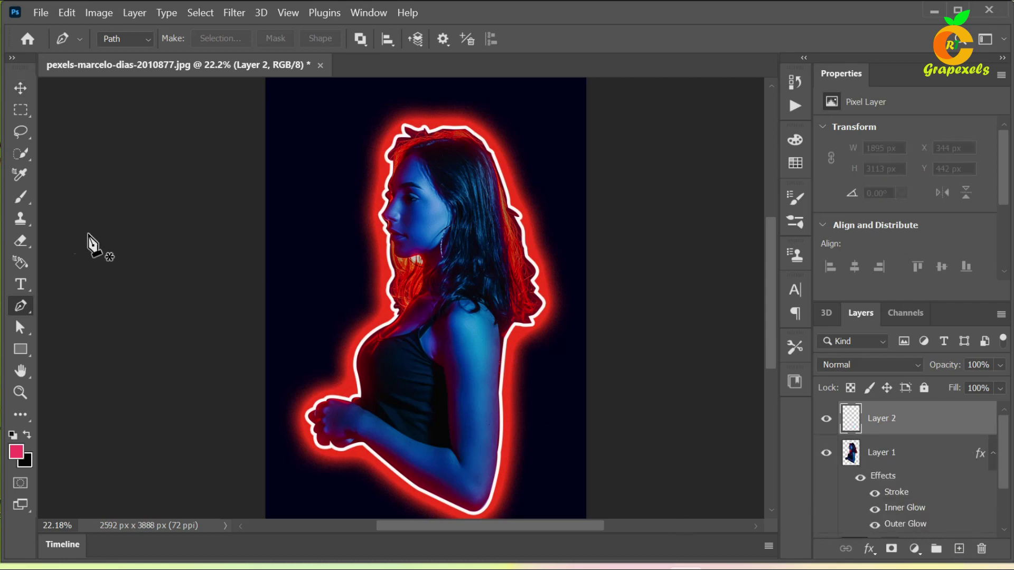
pyautogui.click(16, 194)
pyautogui.click(87, 194)
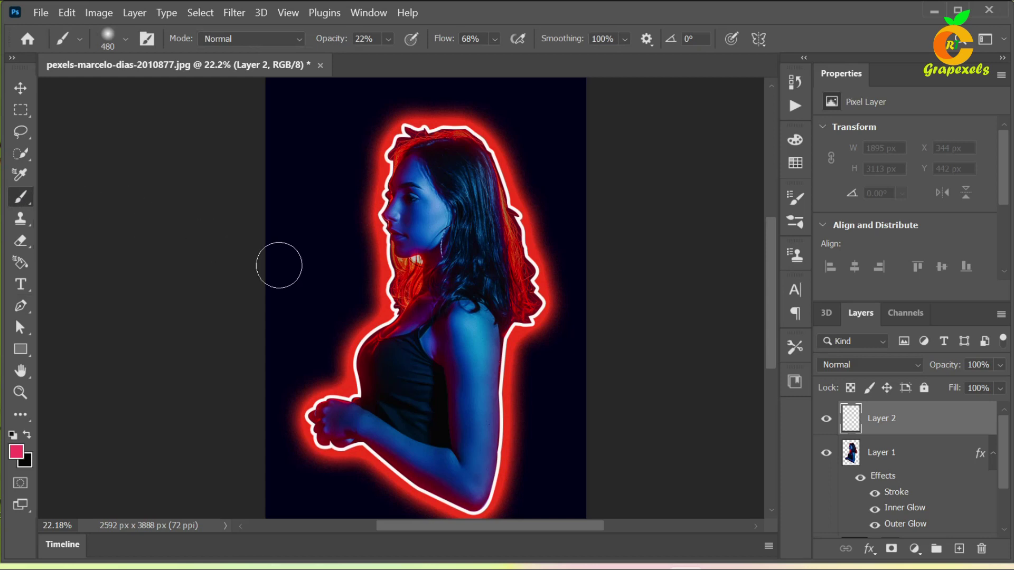
# - Set the foreground colour to deep red #e4032d and choose a soft round brush
pyautogui.click(17, 459)
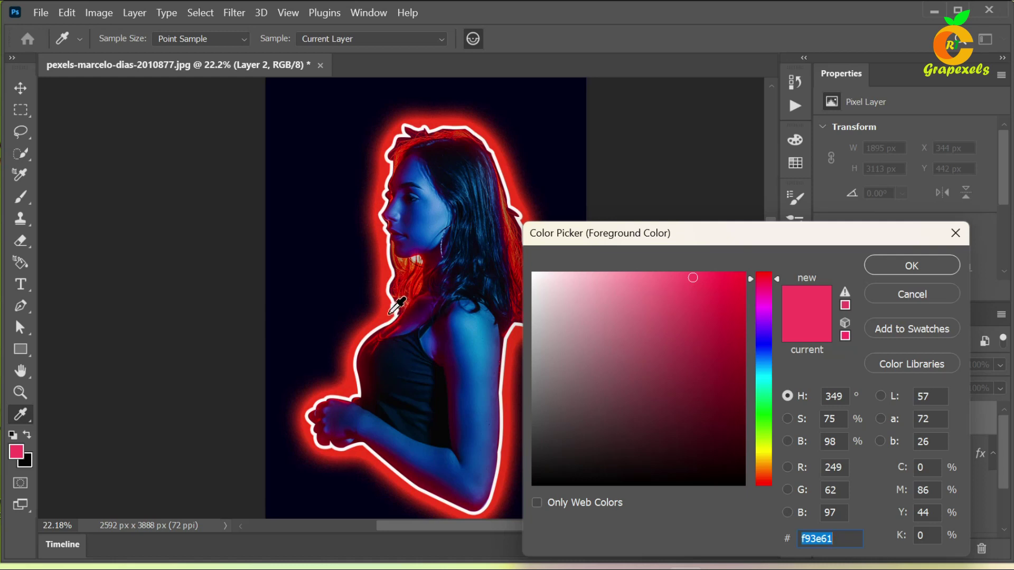
pyautogui.moveTo(739, 292); pyautogui.dragTo(742, 295)
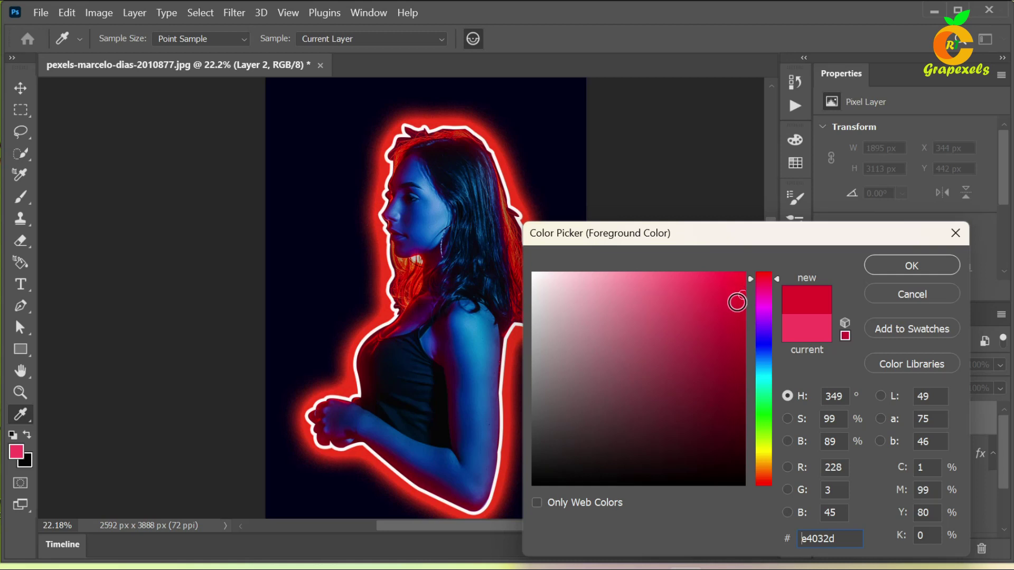
pyautogui.click(917, 265)
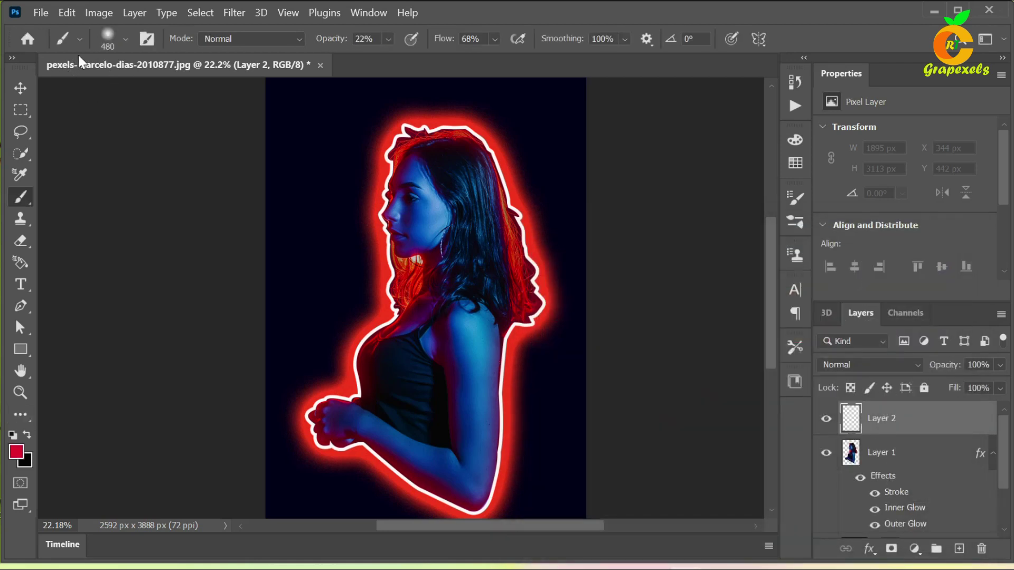
pyautogui.click(119, 36)
pyautogui.click(106, 257)
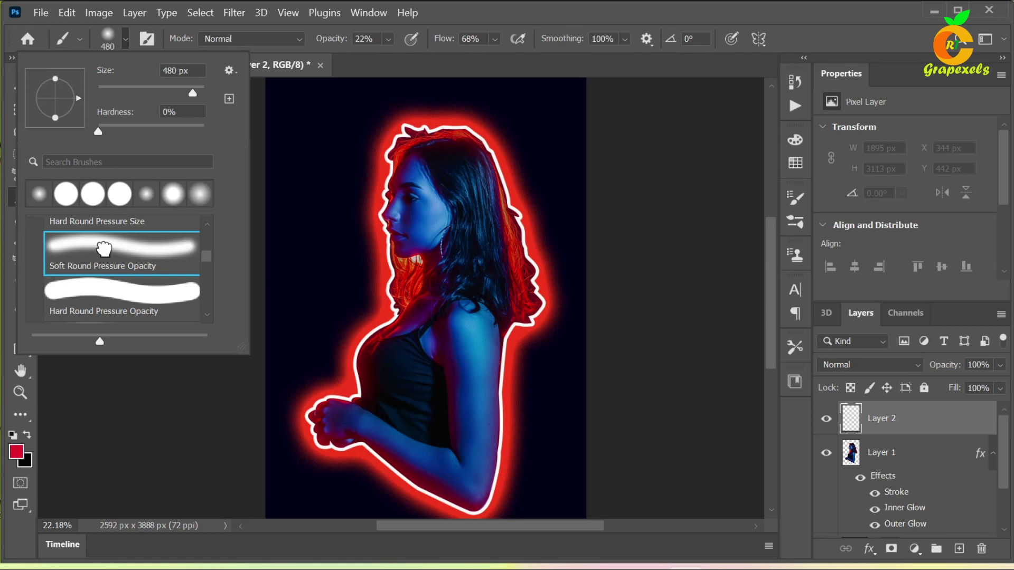
# - Brush soft red light over the forehead, hair, neck, arm, shoulder and back on Layer 2
pyautogui.click(124, 34)
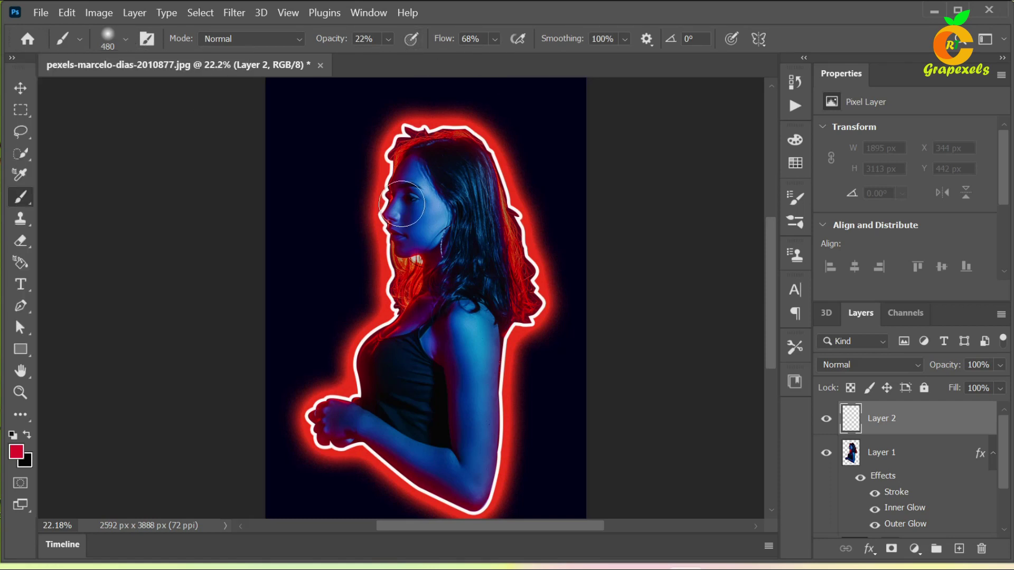
pyautogui.moveTo(410, 150)
pyautogui.mouseDown()
pyautogui.moveTo(395, 181)
pyautogui.moveTo(368, 350)
pyautogui.moveTo(328, 418)
pyautogui.mouseUp()
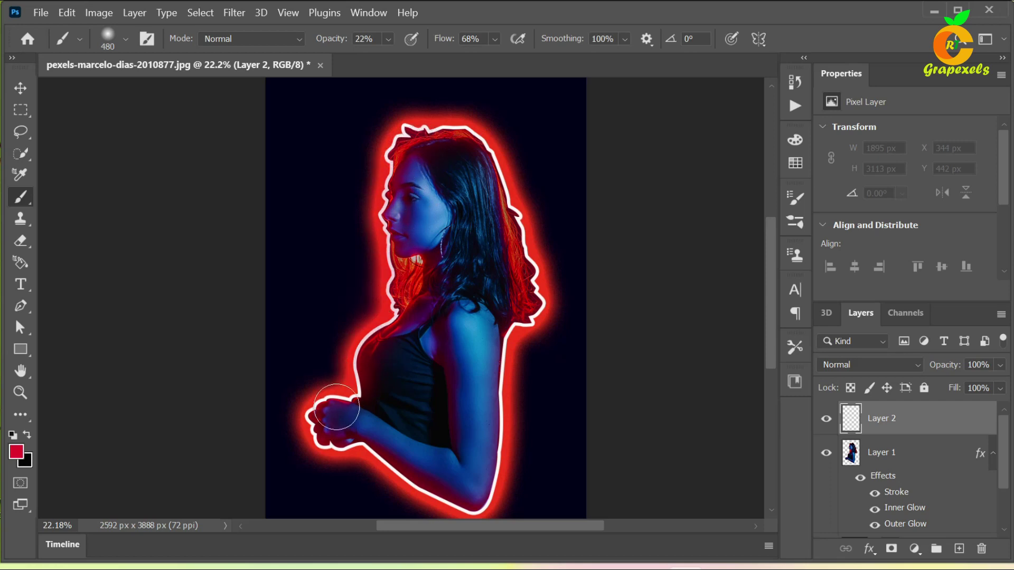
pyautogui.moveTo(508, 329)
pyautogui.mouseDown()
pyautogui.moveTo(486, 390)
pyautogui.moveTo(470, 310)
pyautogui.moveTo(485, 325)
pyautogui.moveTo(493, 464)
pyautogui.moveTo(475, 486)
pyautogui.moveTo(438, 491)
pyautogui.mouseUp()
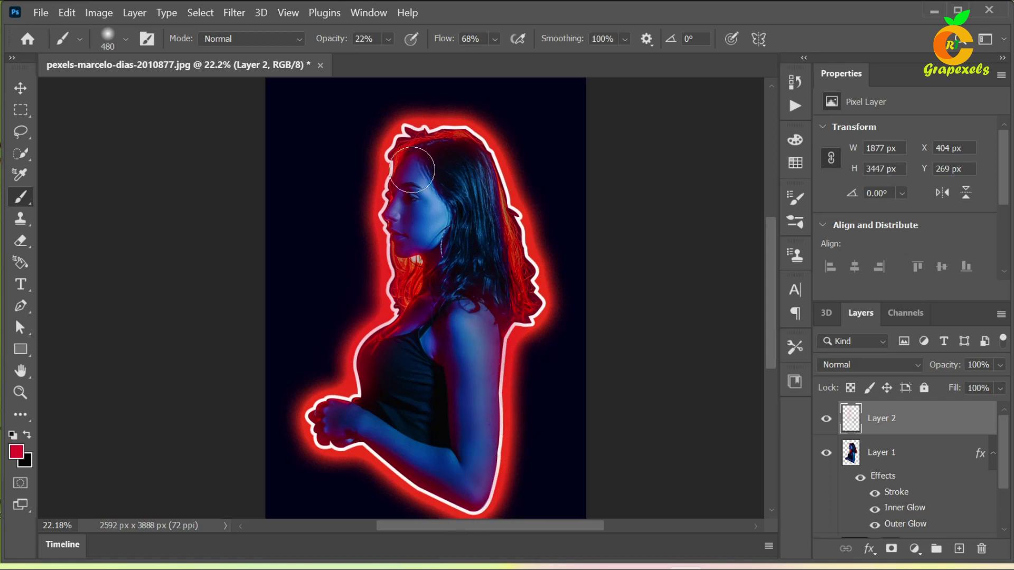
pyautogui.moveTo(430, 175); pyautogui.dragTo(376, 330)
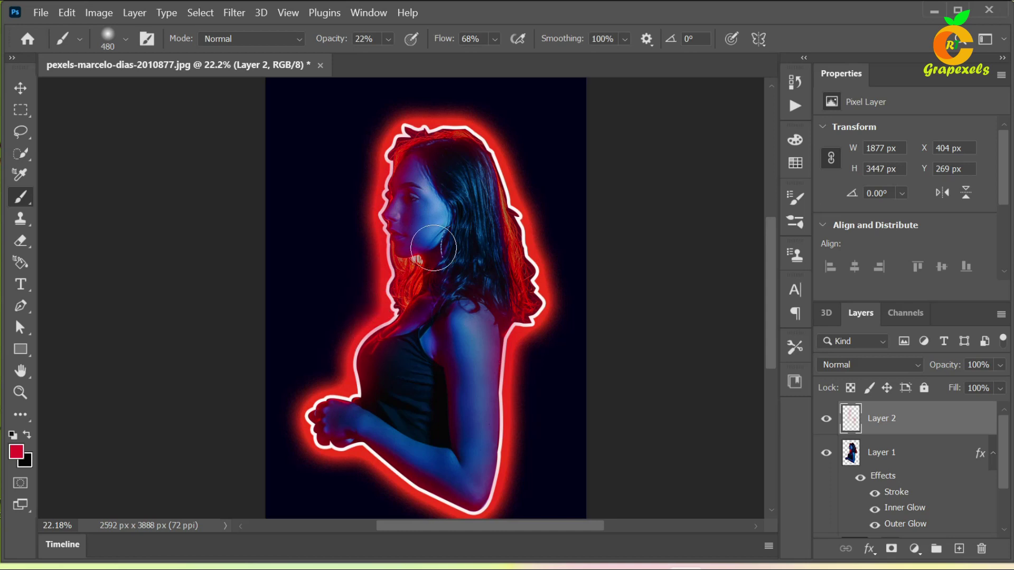
pyautogui.moveTo(442, 214); pyautogui.dragTo(394, 167)
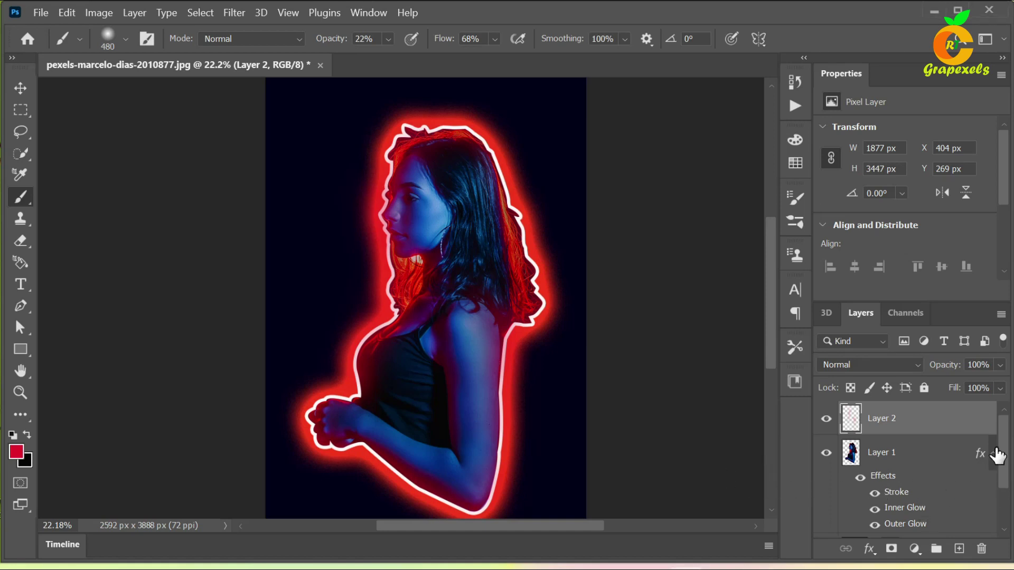
pyautogui.scroll(-1, 1003, 449)
# - Close the Properties panel and group Layer 2, Layer 1 and Color Fill 1 into Group 1
pyautogui.scroll(1, 1003, 449)
pyautogui.click(368, 13)
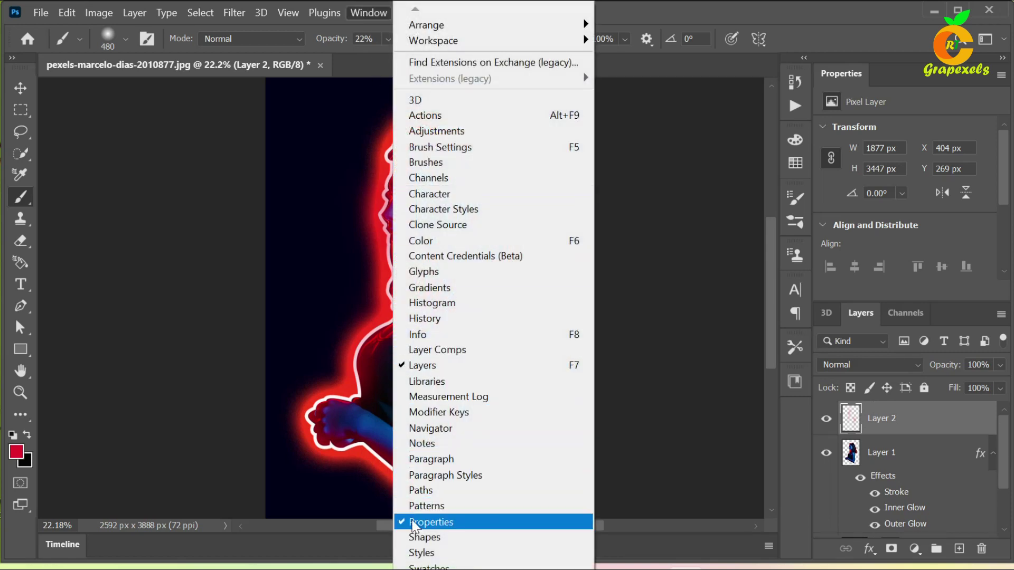
pyautogui.click(430, 522)
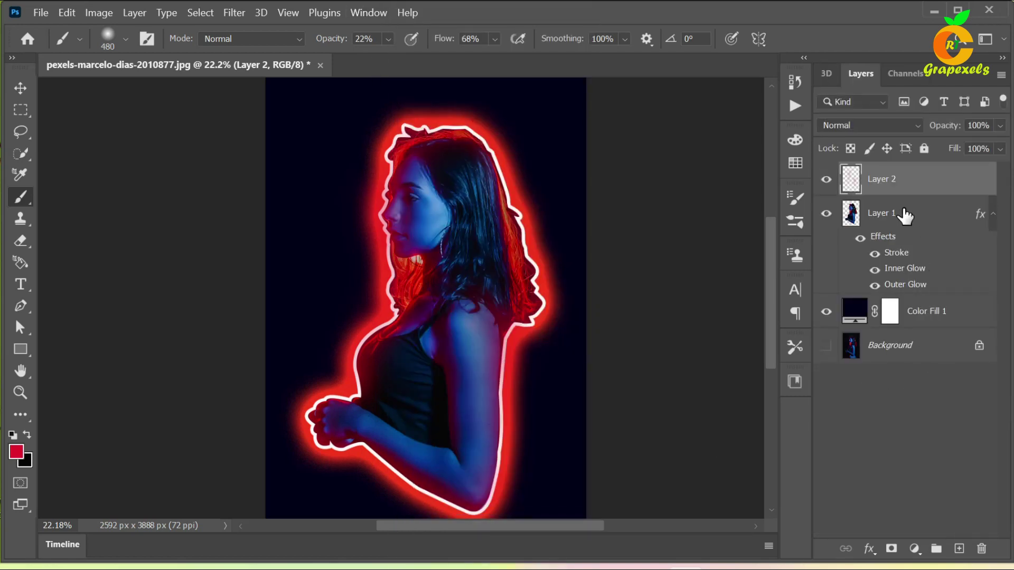
pyautogui.keyDown('ctrl'); pyautogui.click(906, 212); pyautogui.keyUp('ctrl')
pyautogui.keyDown('ctrl'); pyautogui.click(938, 316); pyautogui.keyUp('ctrl')
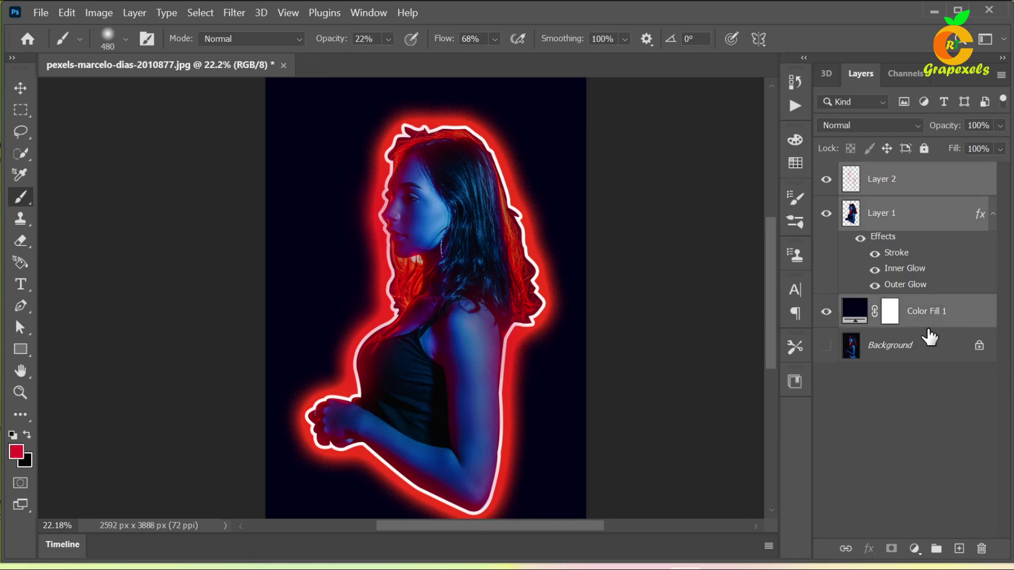
pyautogui.click(934, 552)
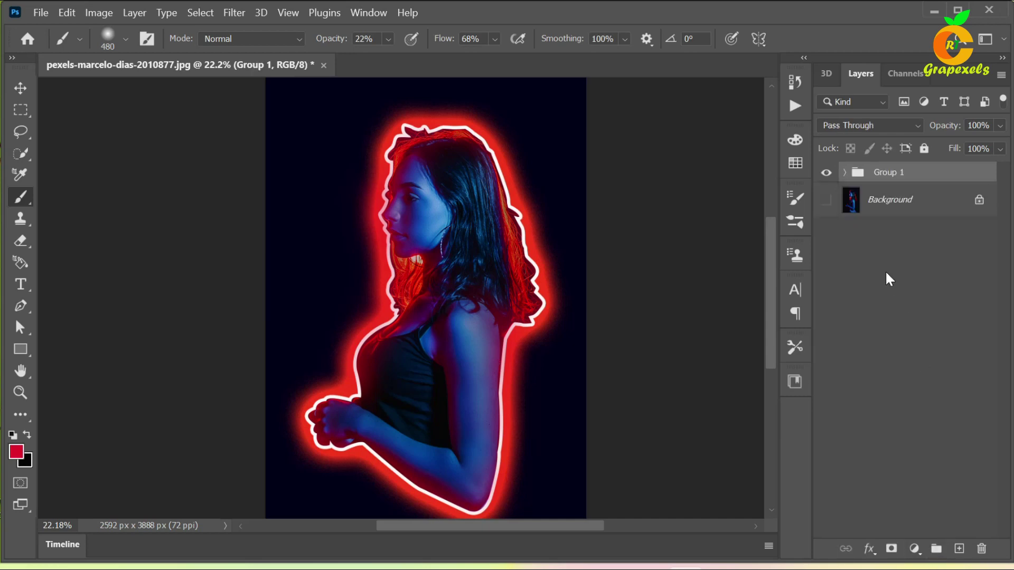
# - Toggle Group 1's visibility to compare the neon edit with the original photo
pyautogui.click(827, 173)
pyautogui.click(827, 173)
pyautogui.scroll(-1, 577, 267)
pyautogui.scroll(-1, 576, 290)
pyautogui.moveTo(591, 401)
pyautogui.mouseDown()
pyautogui.moveTo(550, 385)
pyautogui.moveTo(516, 390)
pyautogui.mouseUp()
pyautogui.click(826, 173)
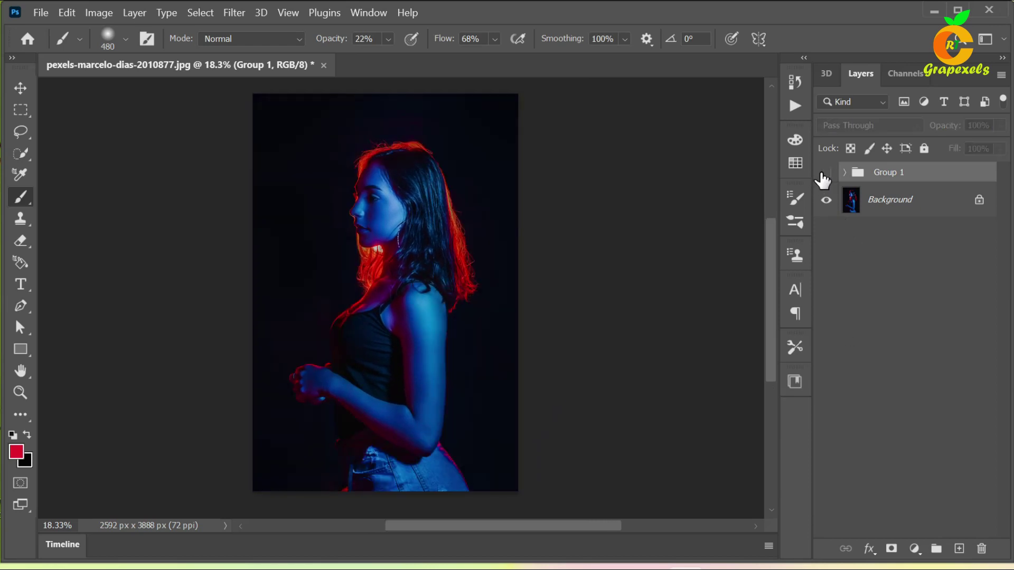
pyautogui.click(826, 173)
pyautogui.click(827, 173)
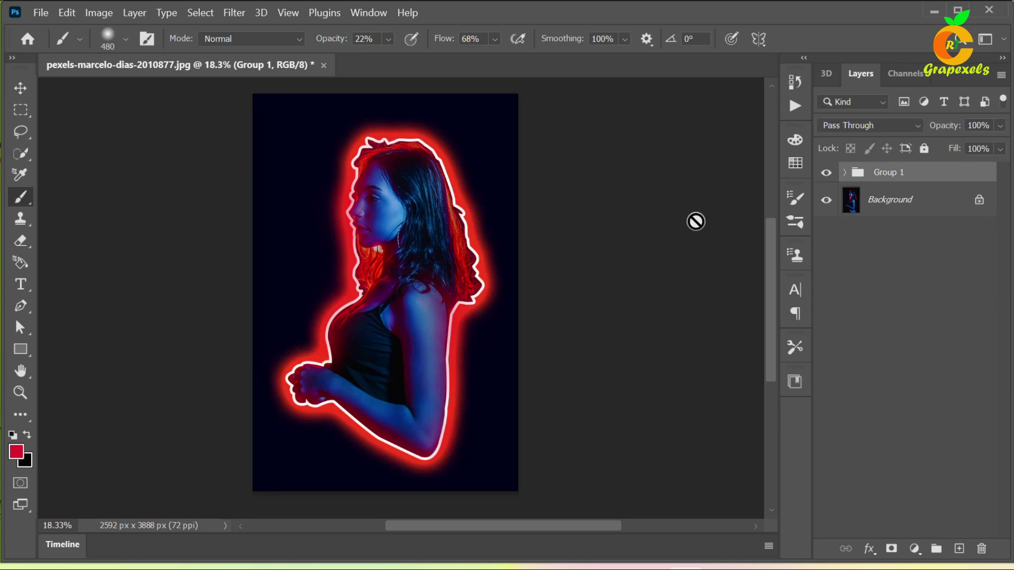